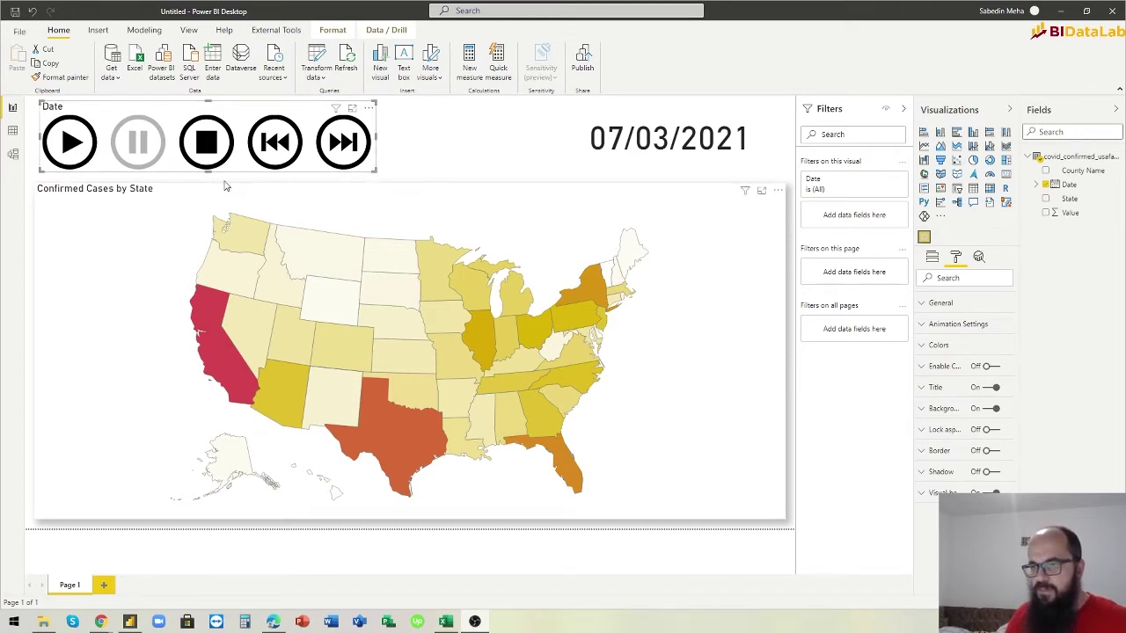
# - Start the date animation on the confirmed-cases map, then restart it from the first date
pyautogui.click(71, 145)
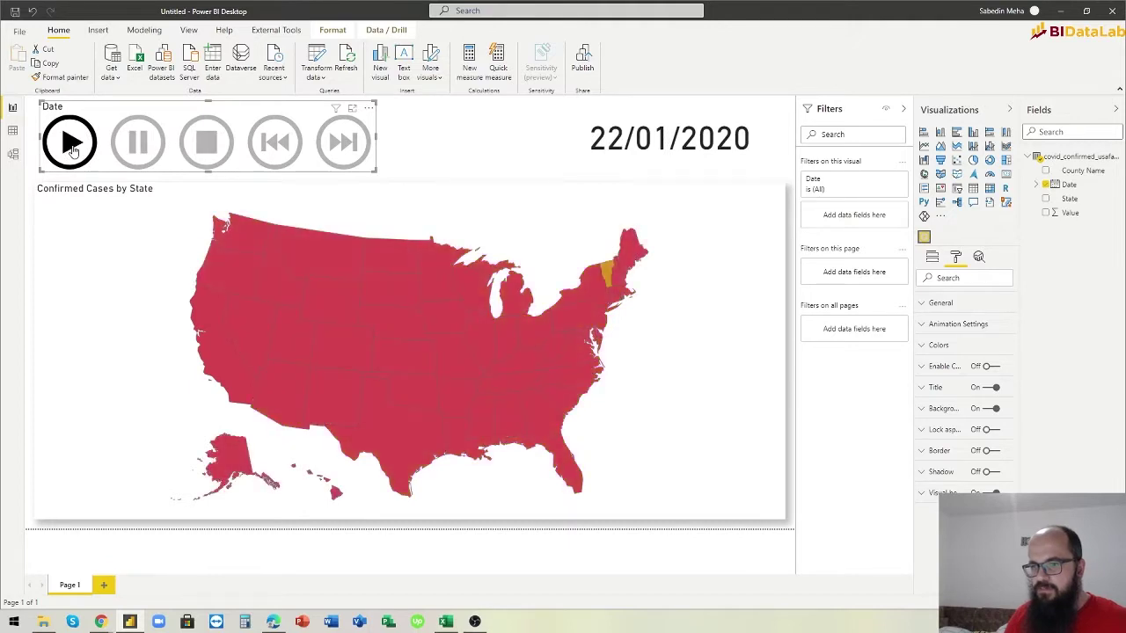
pyautogui.click(70, 145)
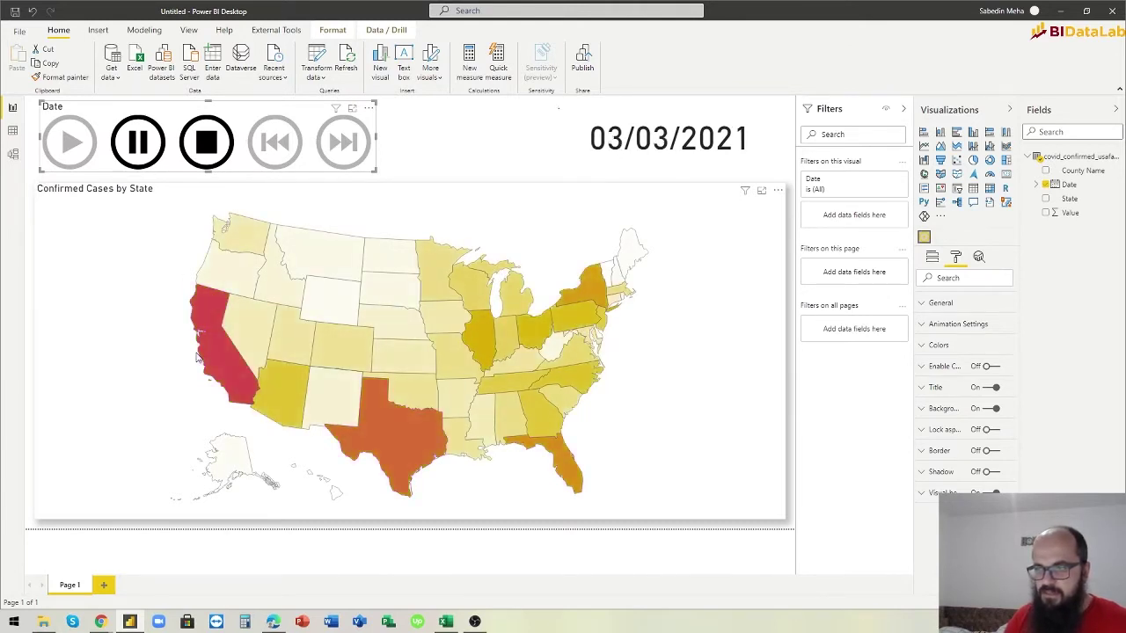
pyautogui.click(137, 146)
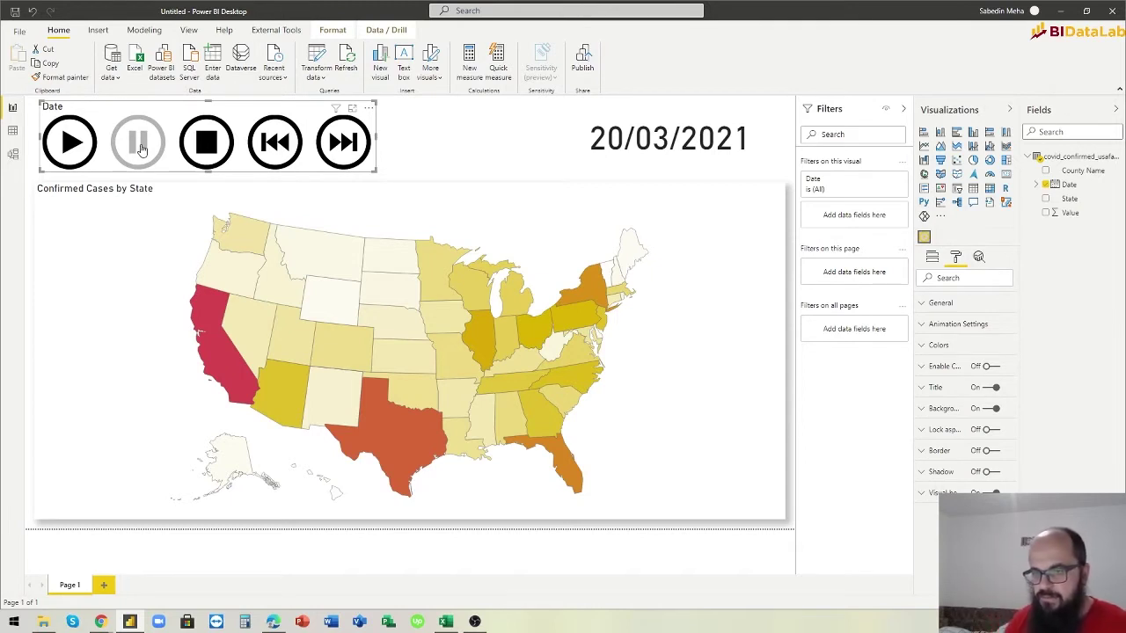
pyautogui.moveTo(346, 273)
pyautogui.moveTo(425, 262)
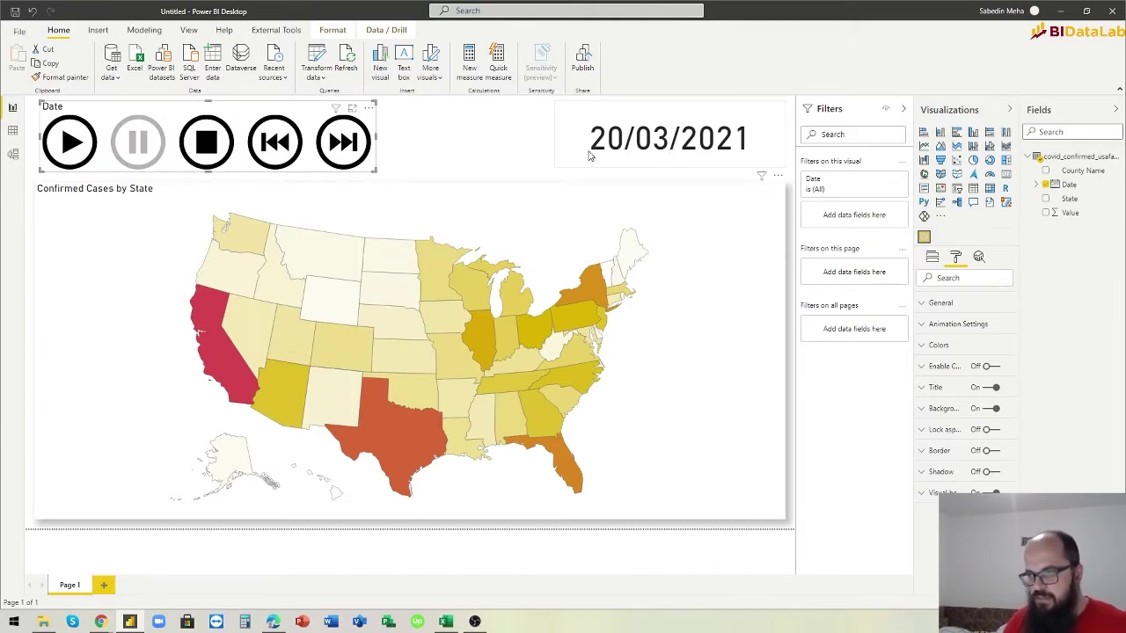
pyautogui.moveTo(223, 368)
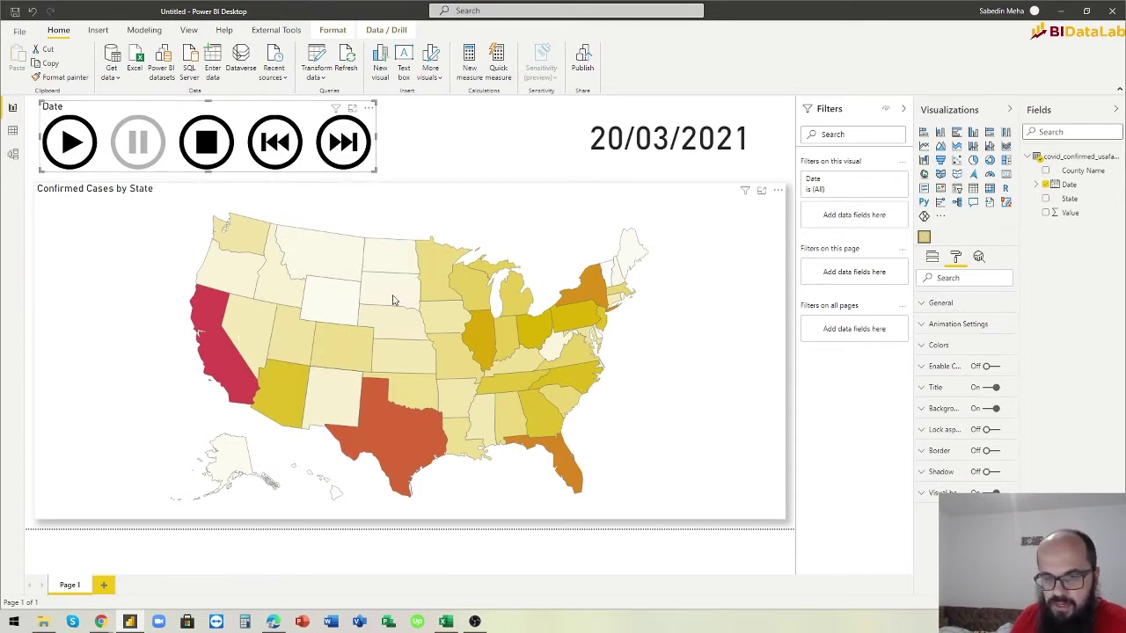
pyautogui.moveTo(394, 300)
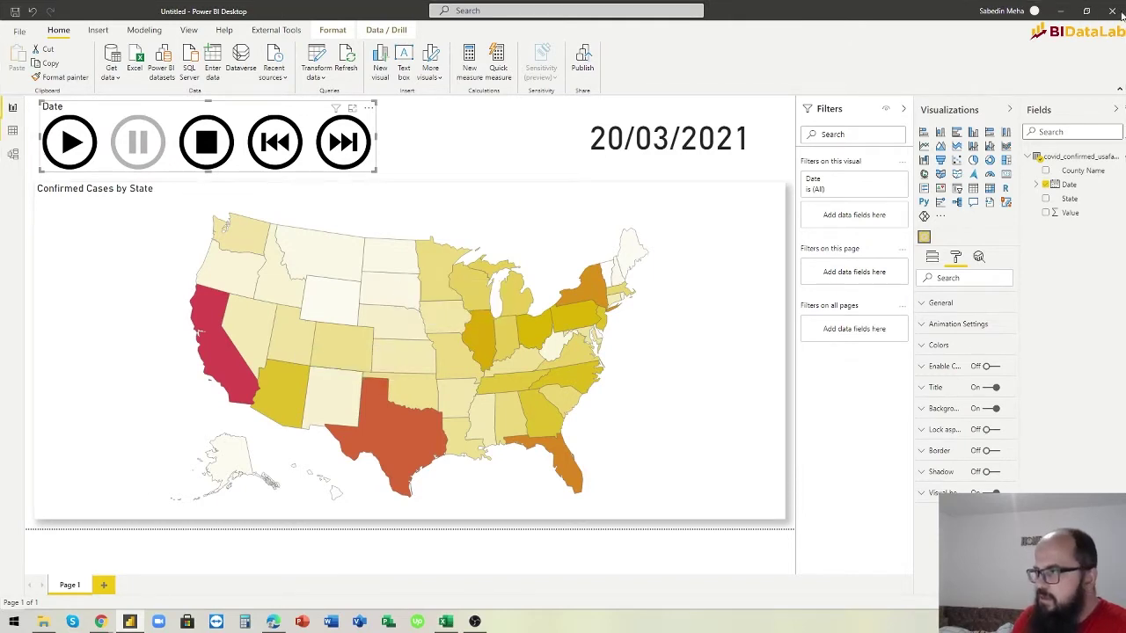
# - Close the current report window and relaunch Power BI Desktop from the taskbar
pyautogui.click(1060, 11)
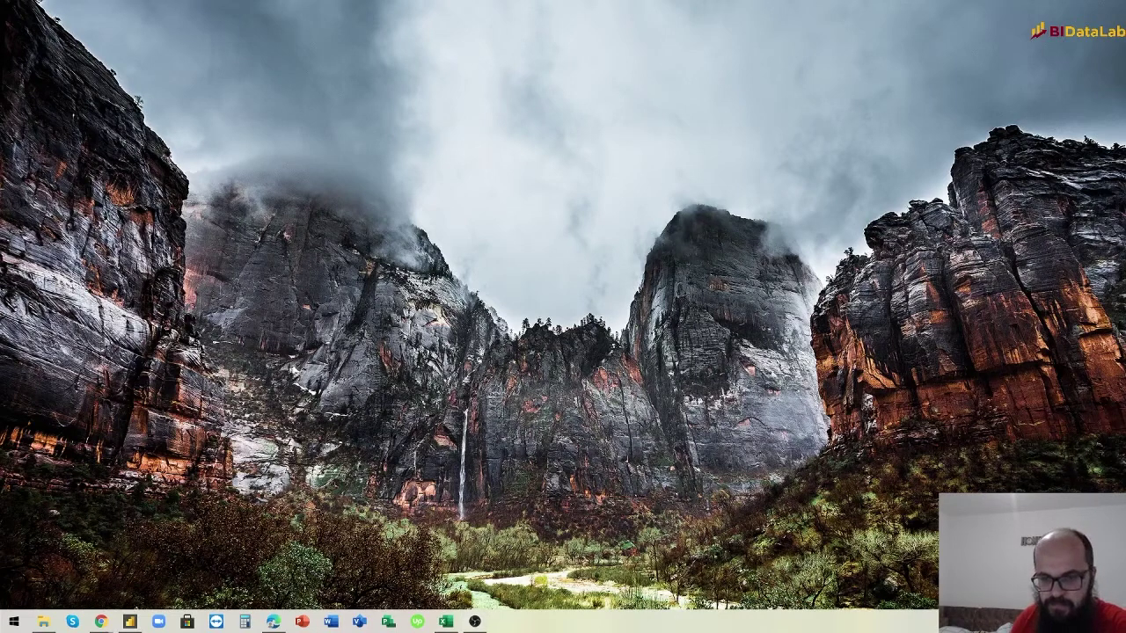
pyautogui.click(129, 621)
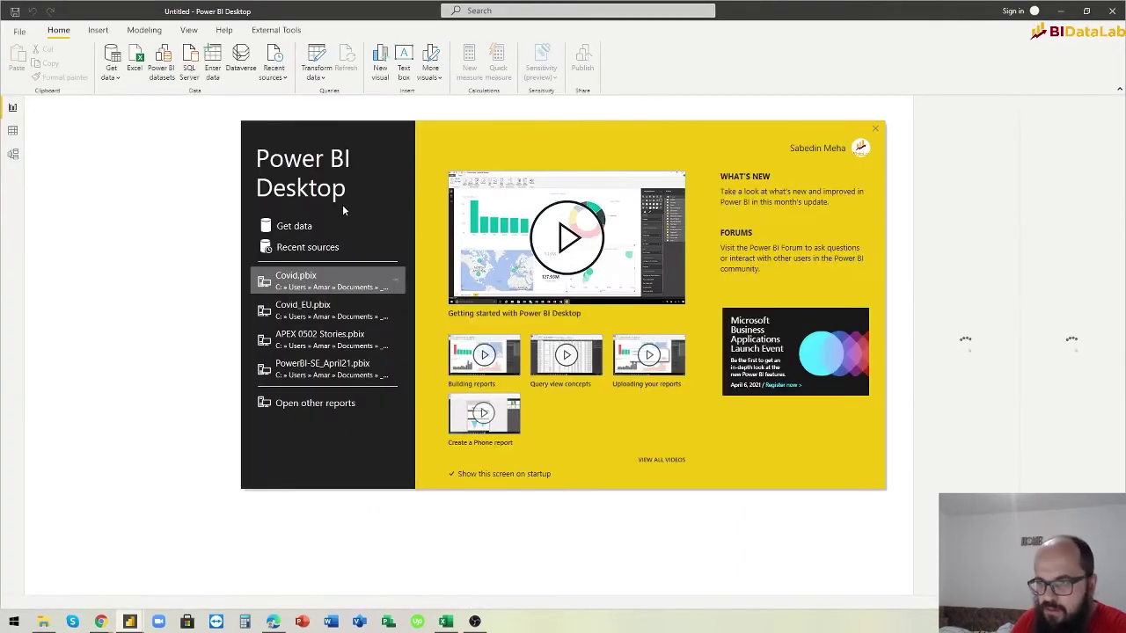
# - Import covid_confirmed_usafacts.csv as a Text/CSV source into Power Query Editor for shaping
pyautogui.click(875, 130)
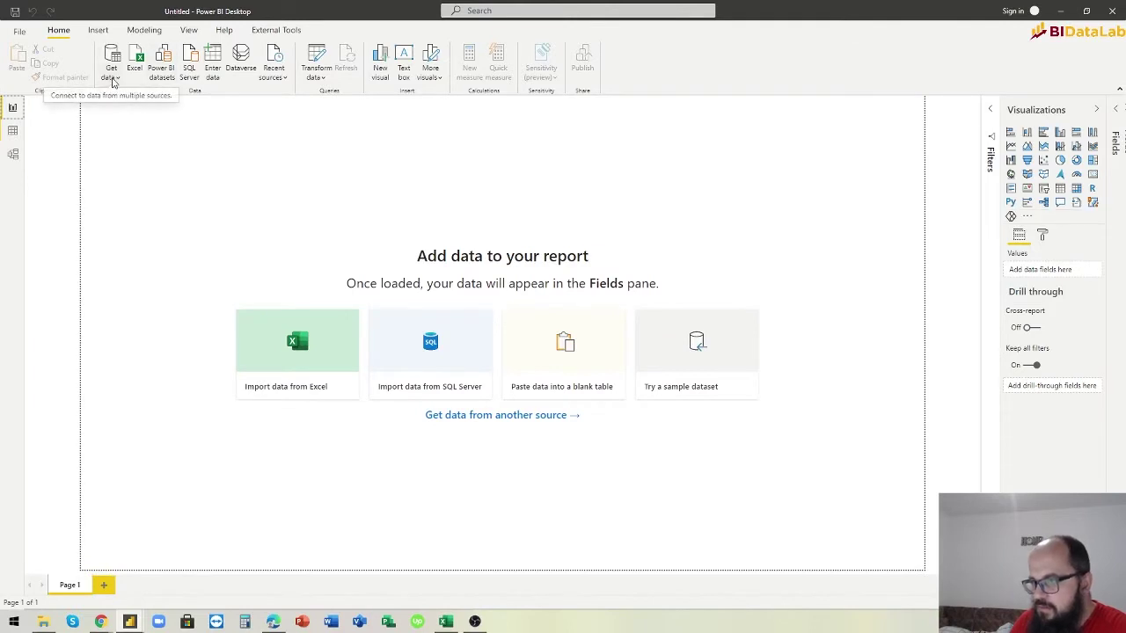
pyautogui.click(112, 77)
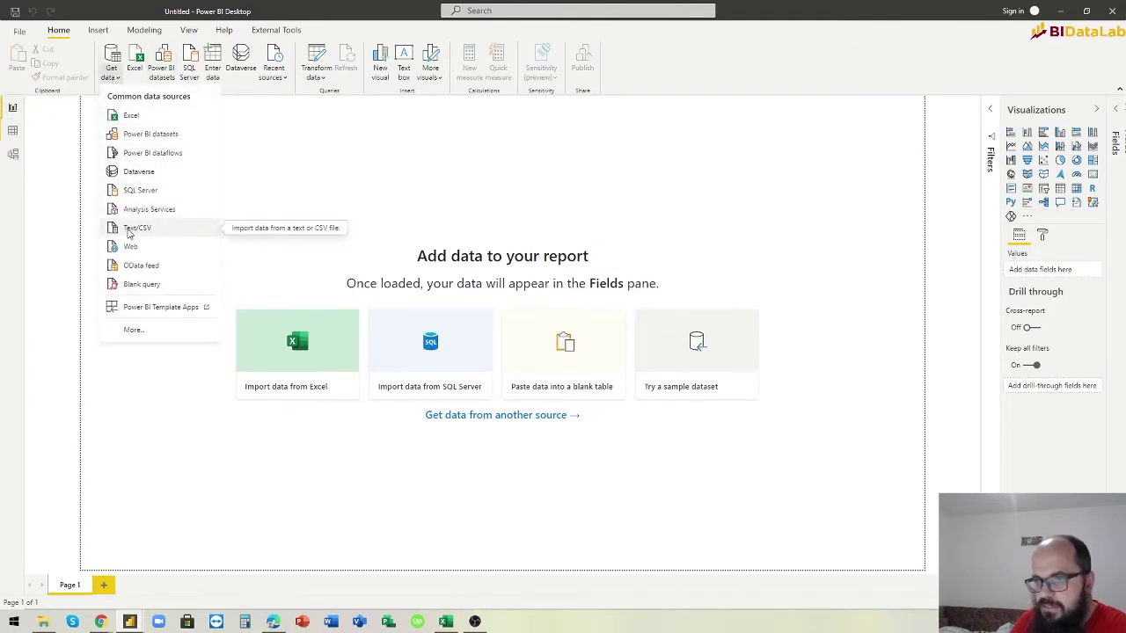
pyautogui.click(127, 231)
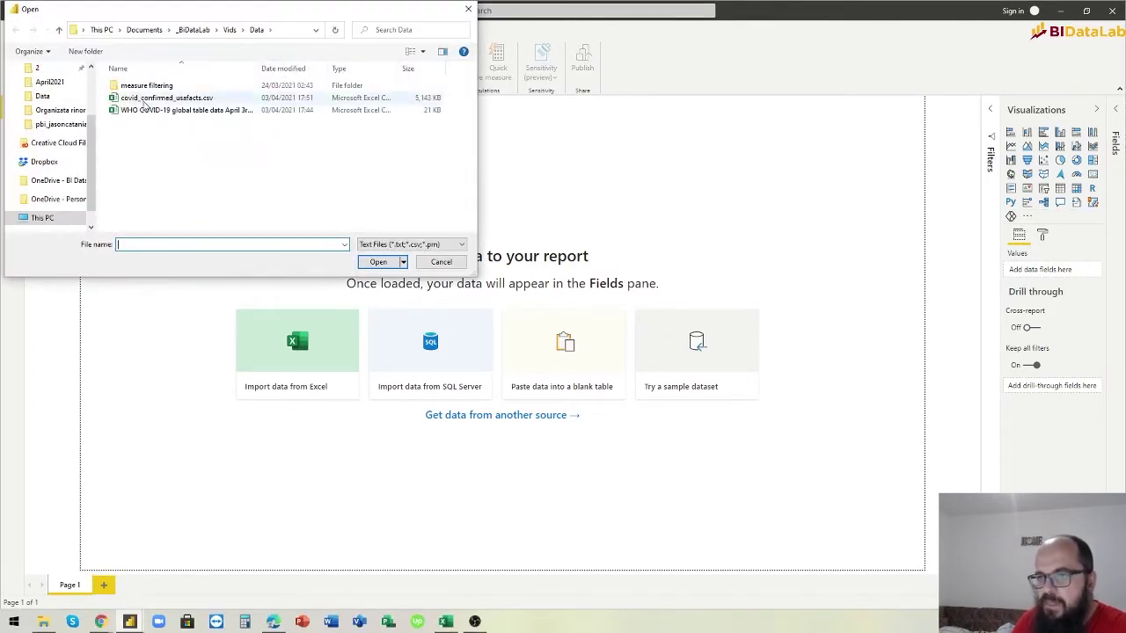
pyautogui.doubleClick(143, 99)
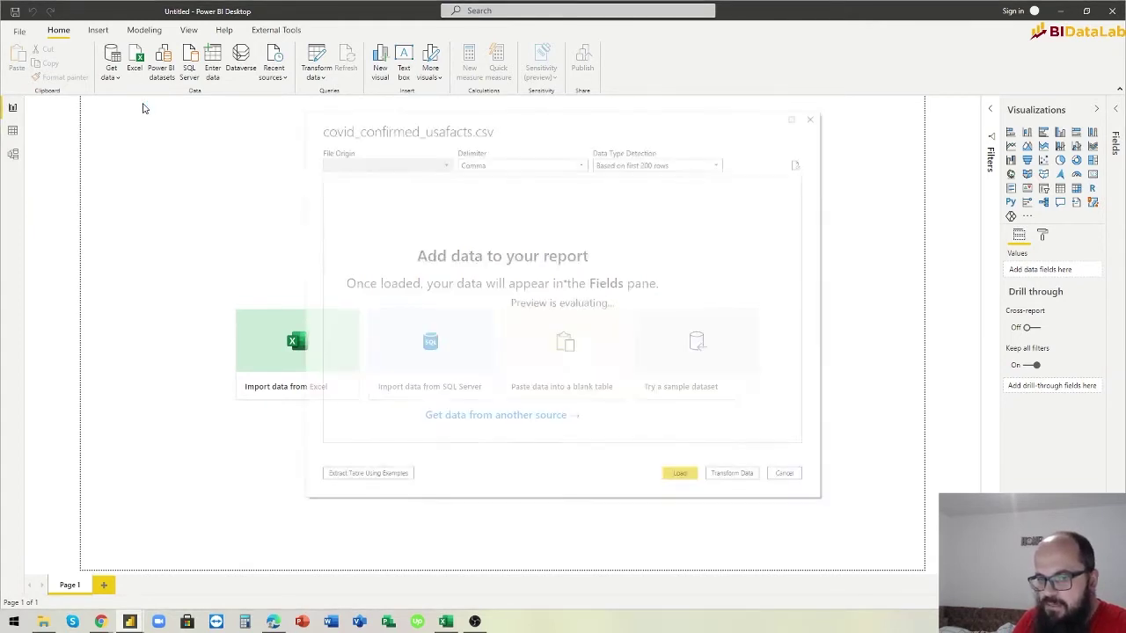
pyautogui.click(742, 473)
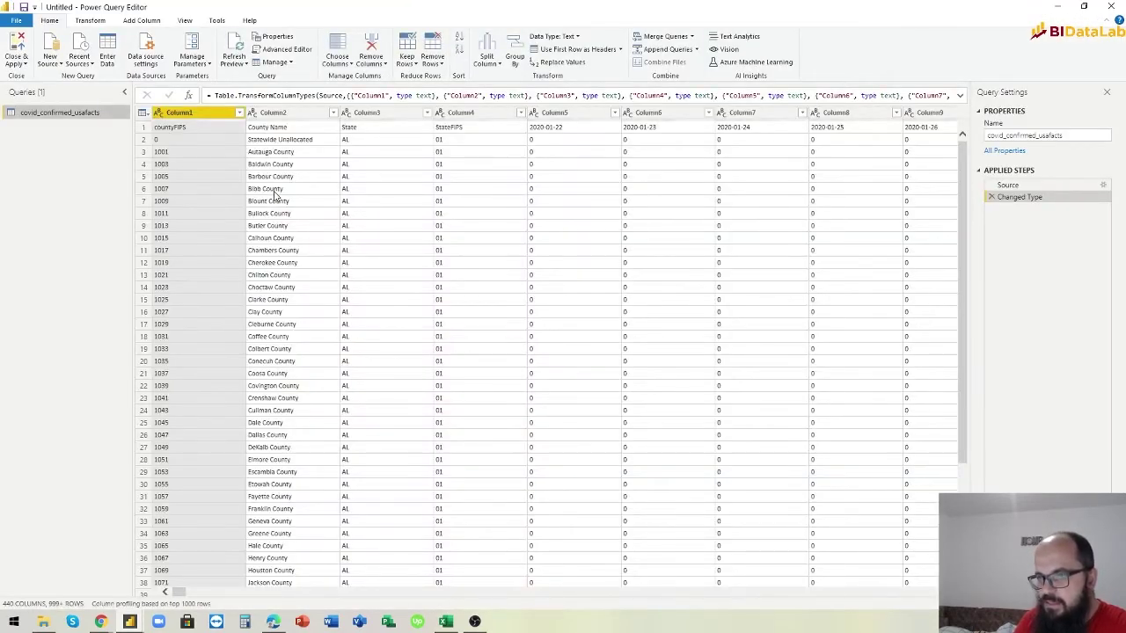
# - Use the first row as headers and delete the original Changed Type step
pyautogui.click(88, 20)
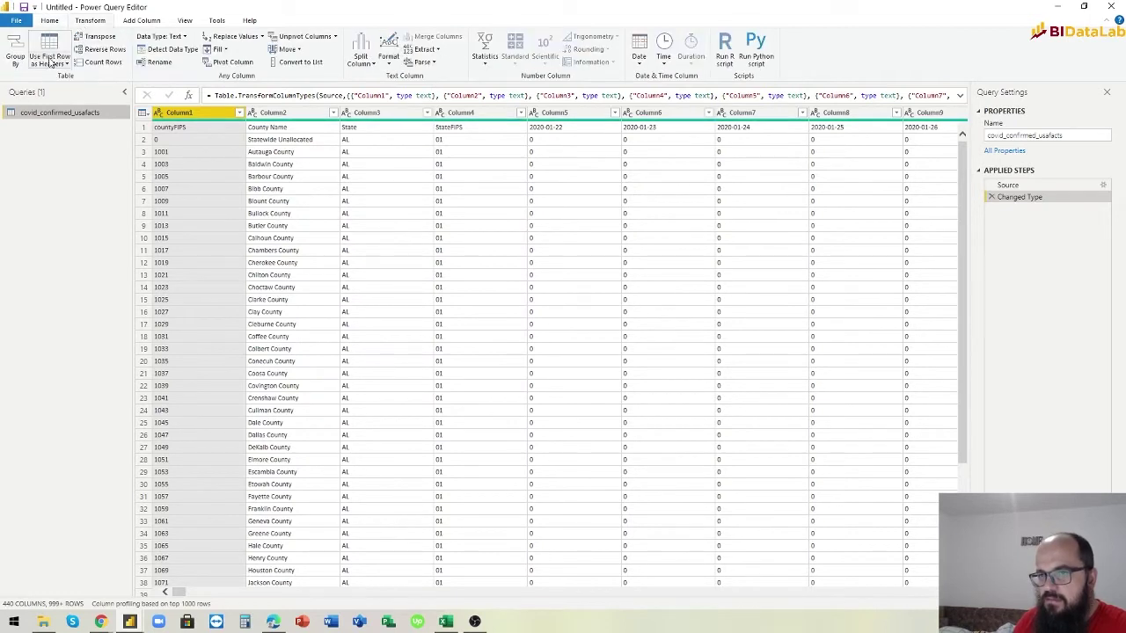
pyautogui.click(49, 46)
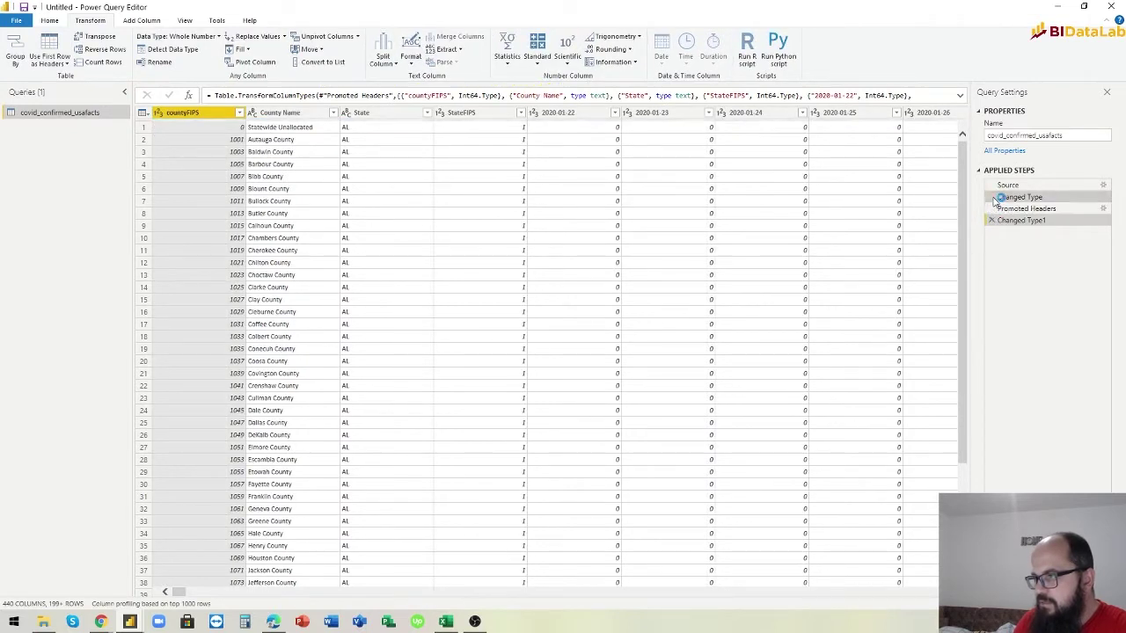
pyautogui.click(995, 198)
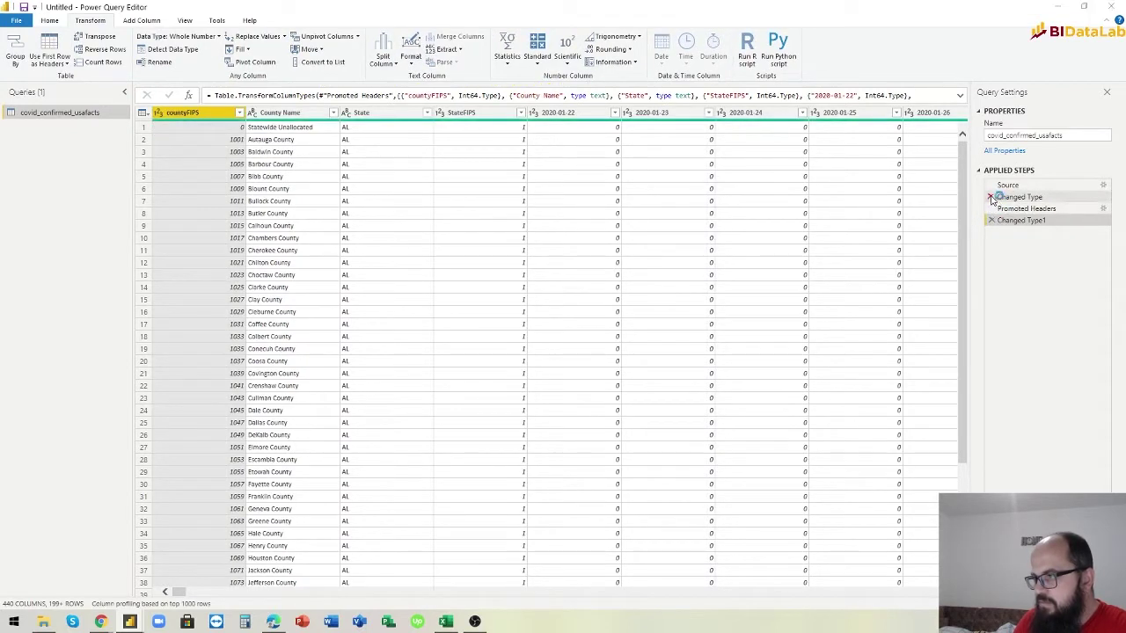
pyautogui.click(991, 197)
pyautogui.click(630, 338)
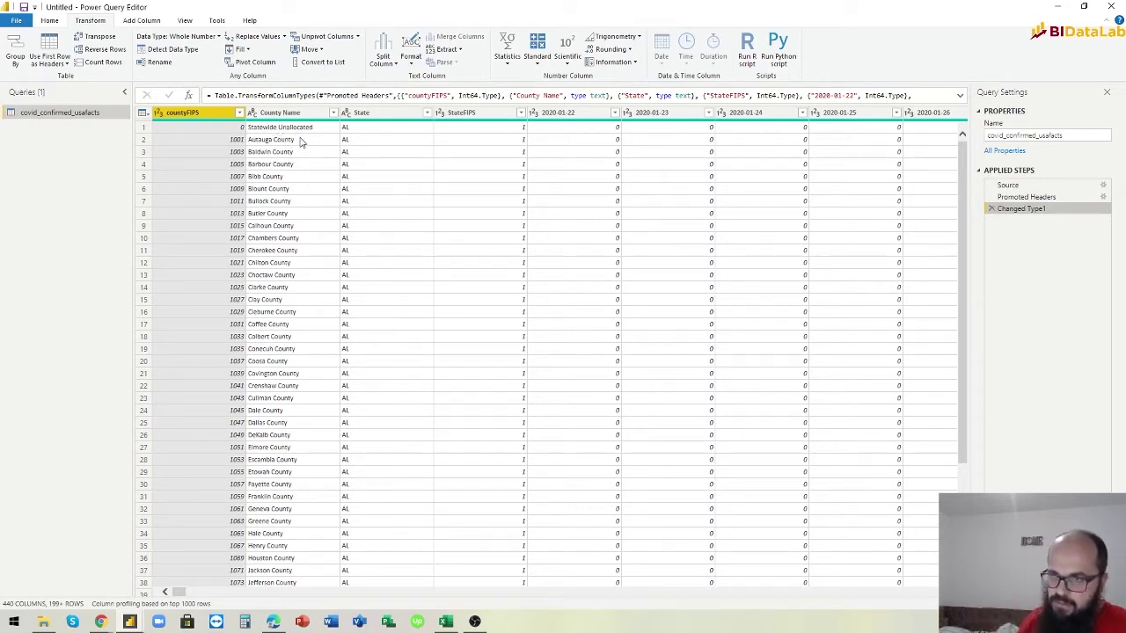
# - Filter out rows where countyFIPS equals 0
pyautogui.click(239, 114)
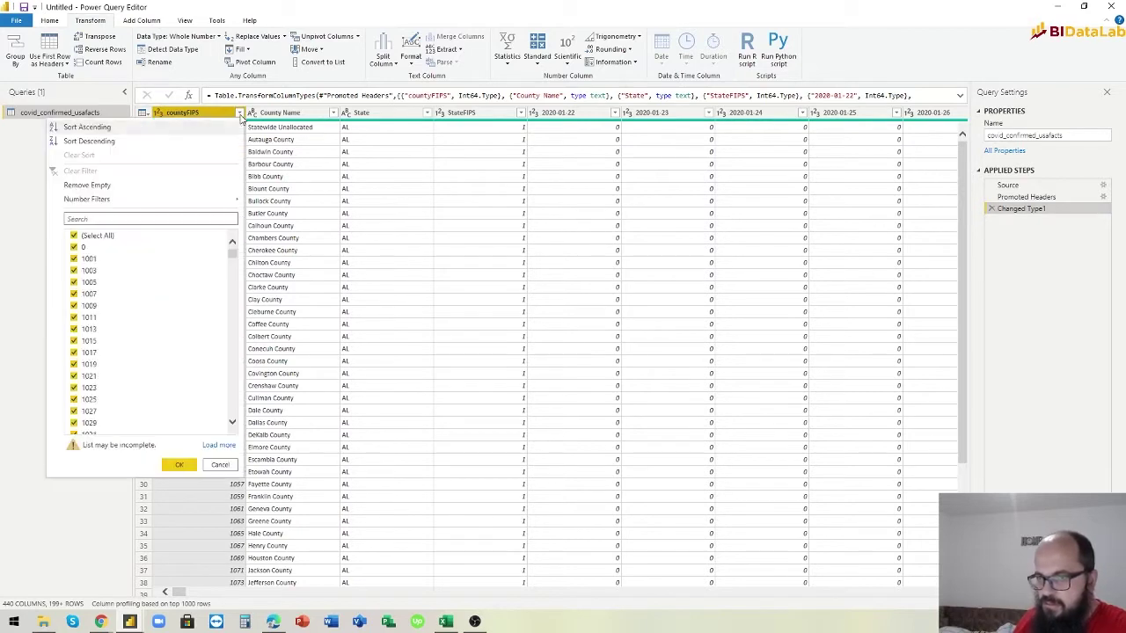
pyautogui.click(74, 248)
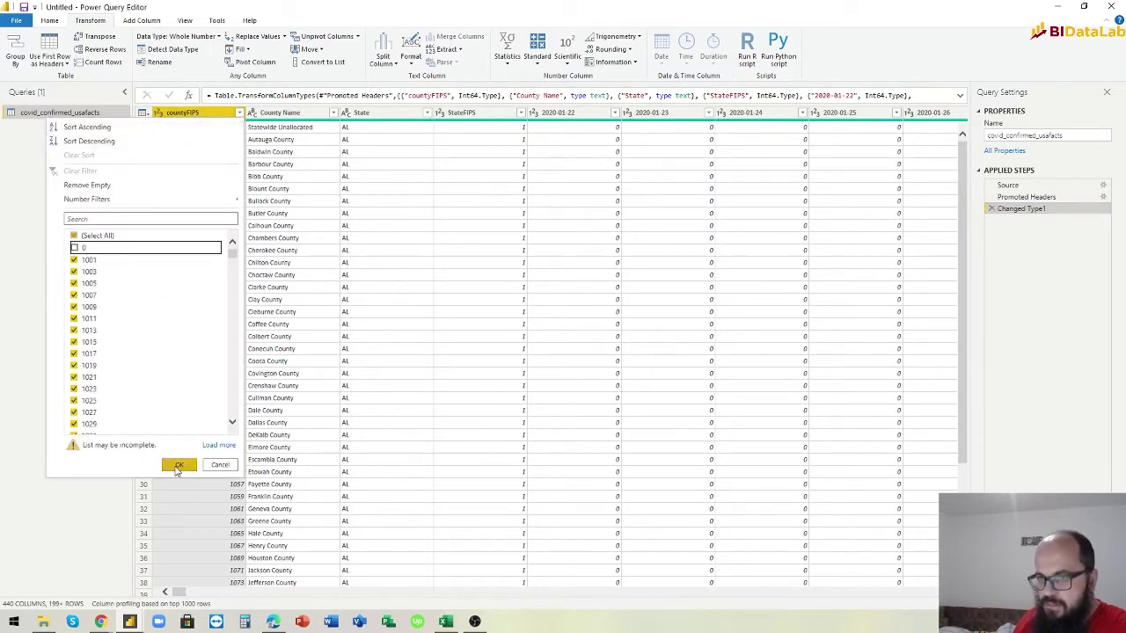
pyautogui.click(178, 466)
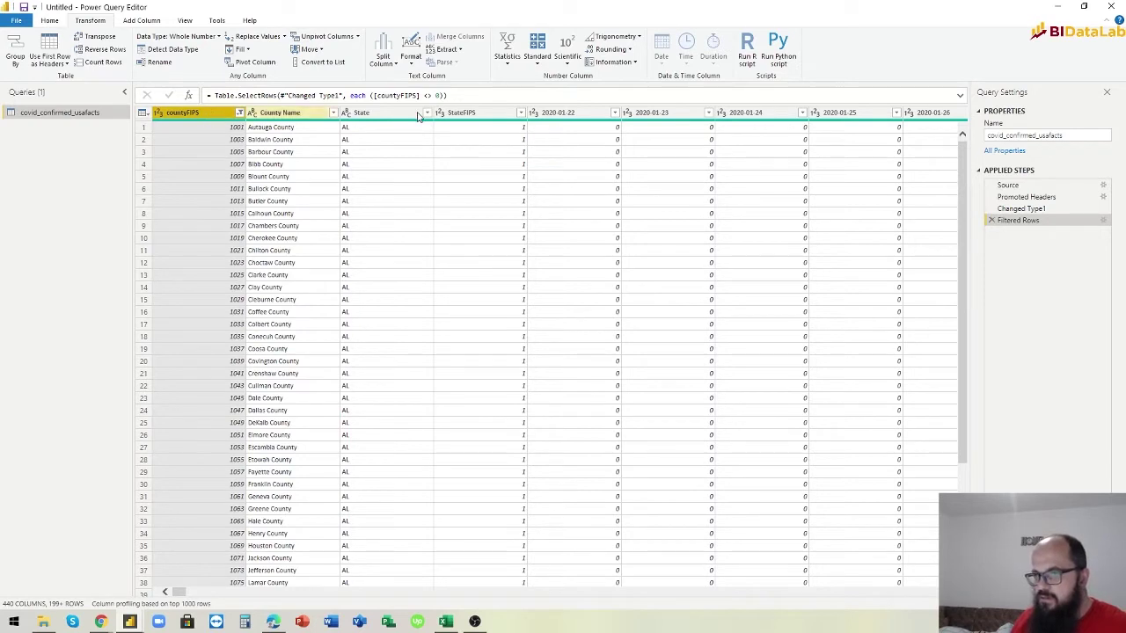
# - Remove the countyFIPS and StateFIPS columns, then select the County Name and State columns
pyautogui.rightClick(482, 119)
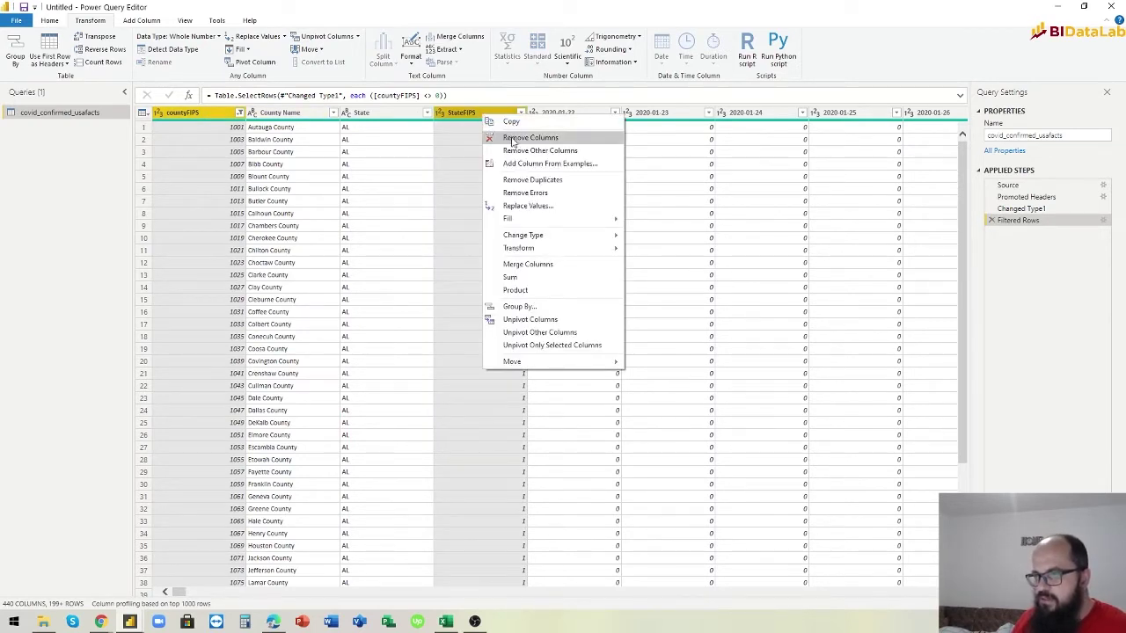
pyautogui.click(514, 139)
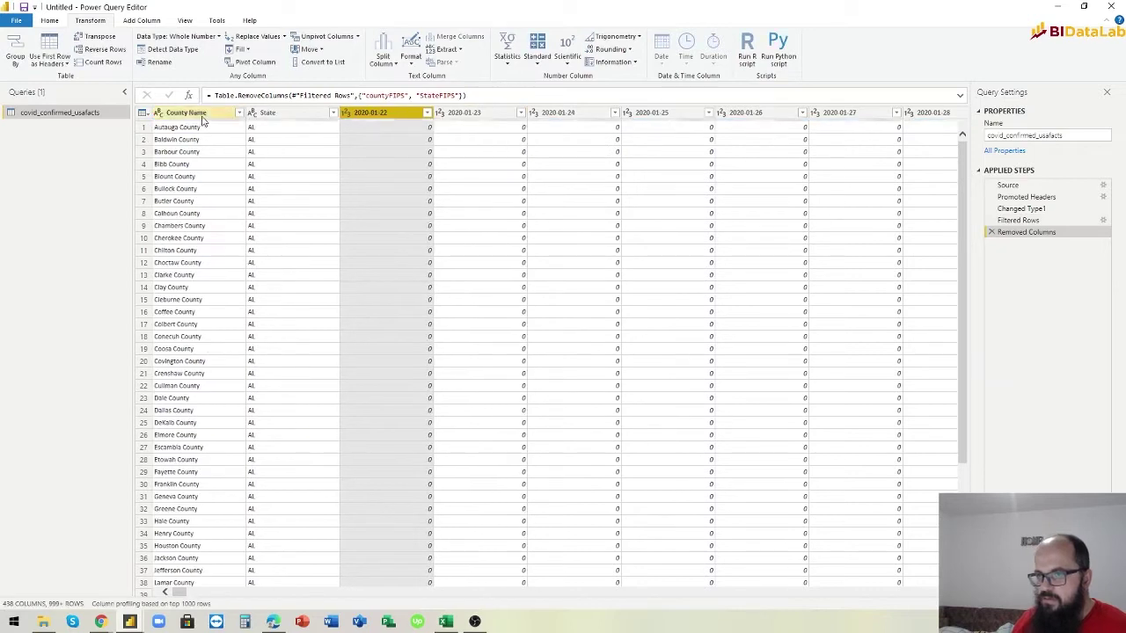
pyautogui.click(202, 117)
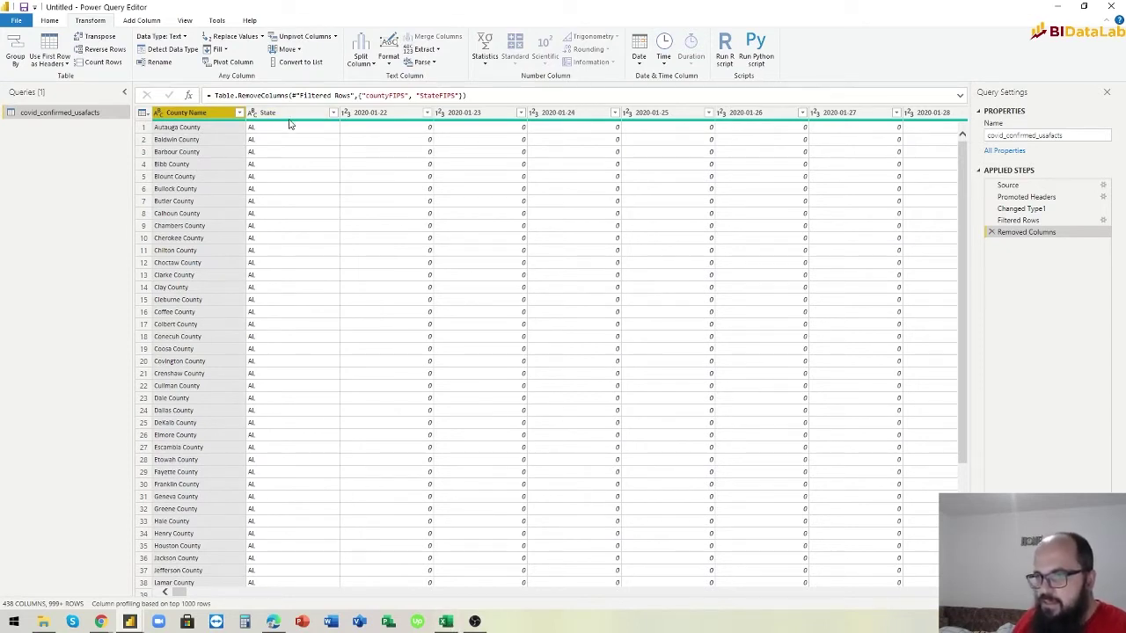
pyautogui.moveTo(295, 126)
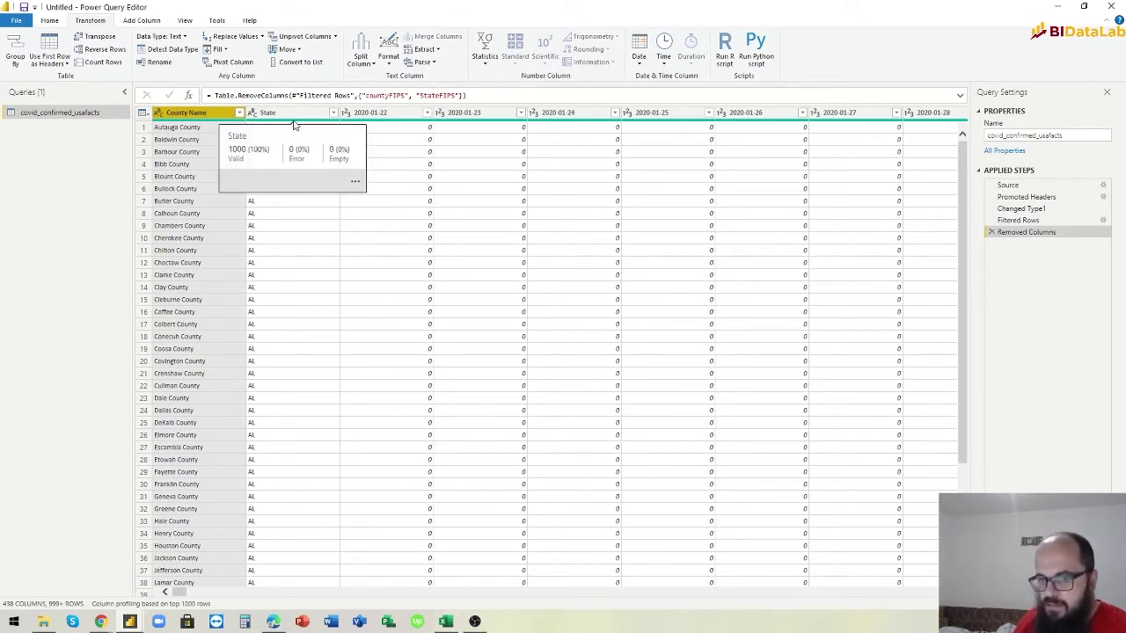
pyautogui.click(397, 114)
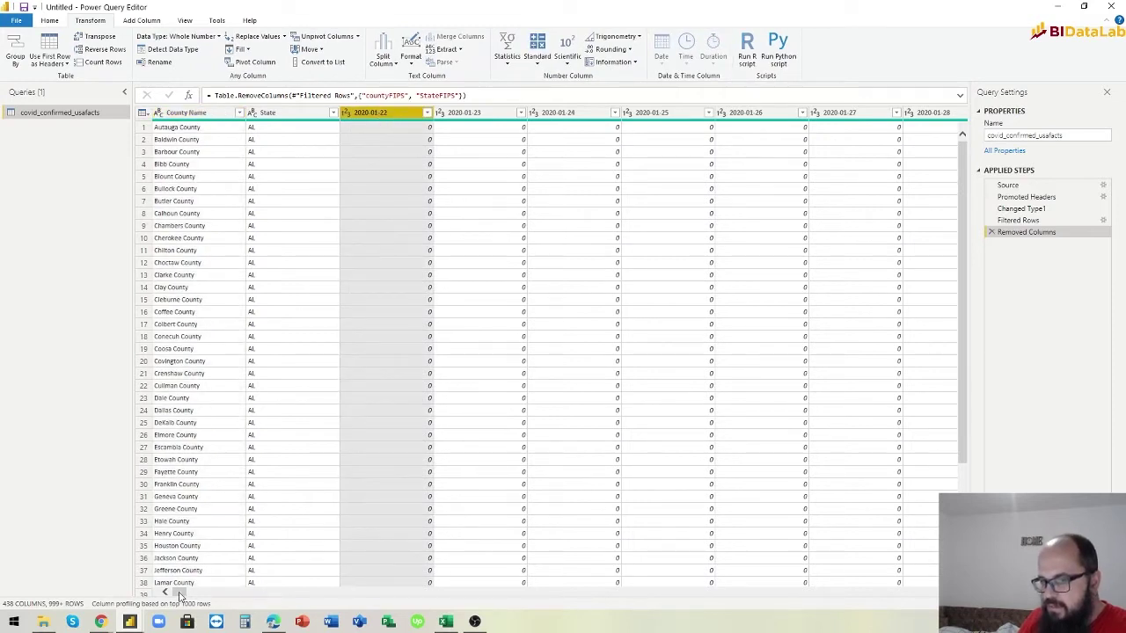
pyautogui.moveTo(178, 593); pyautogui.dragTo(926, 593)
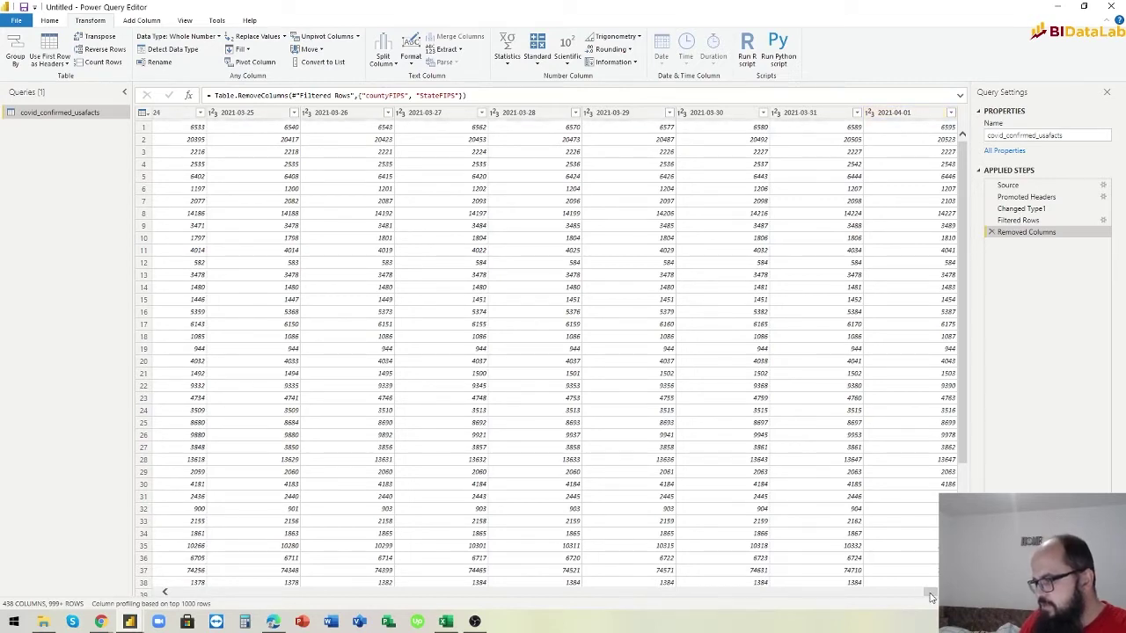
pyautogui.moveTo(931, 597); pyautogui.dragTo(173, 601)
pyautogui.click(211, 115)
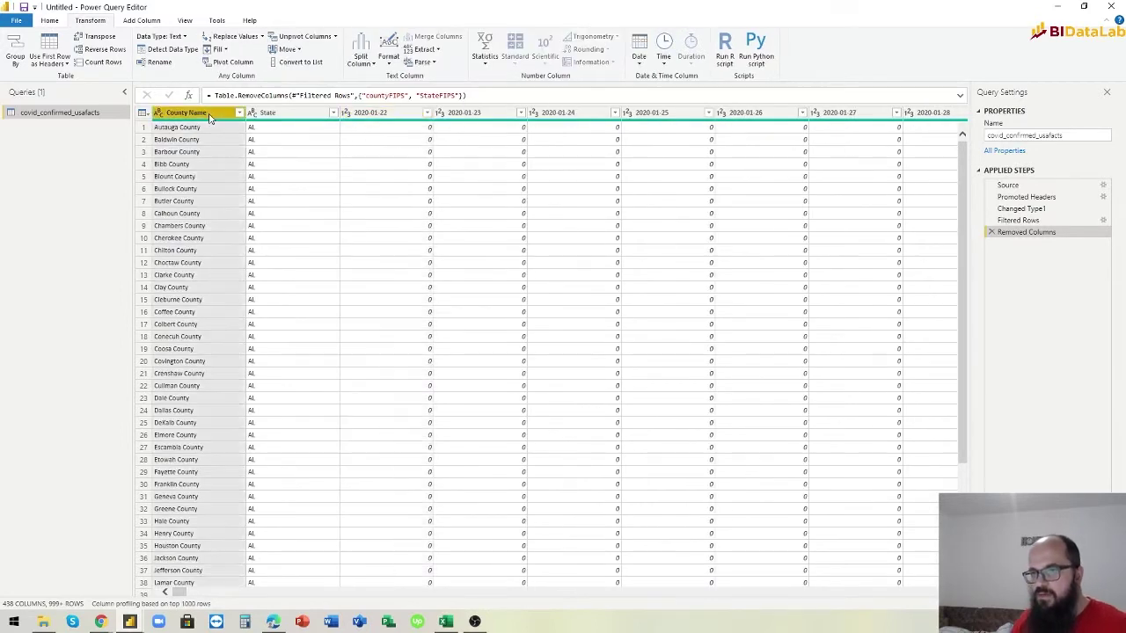
pyautogui.keyDown('ctrl'); pyautogui.click(270, 116); pyautogui.keyUp('ctrl')
# - Unpivot the date columns by County Name and State, and rename Attribute to Date
pyautogui.rightClick(285, 113)
pyautogui.click(344, 302)
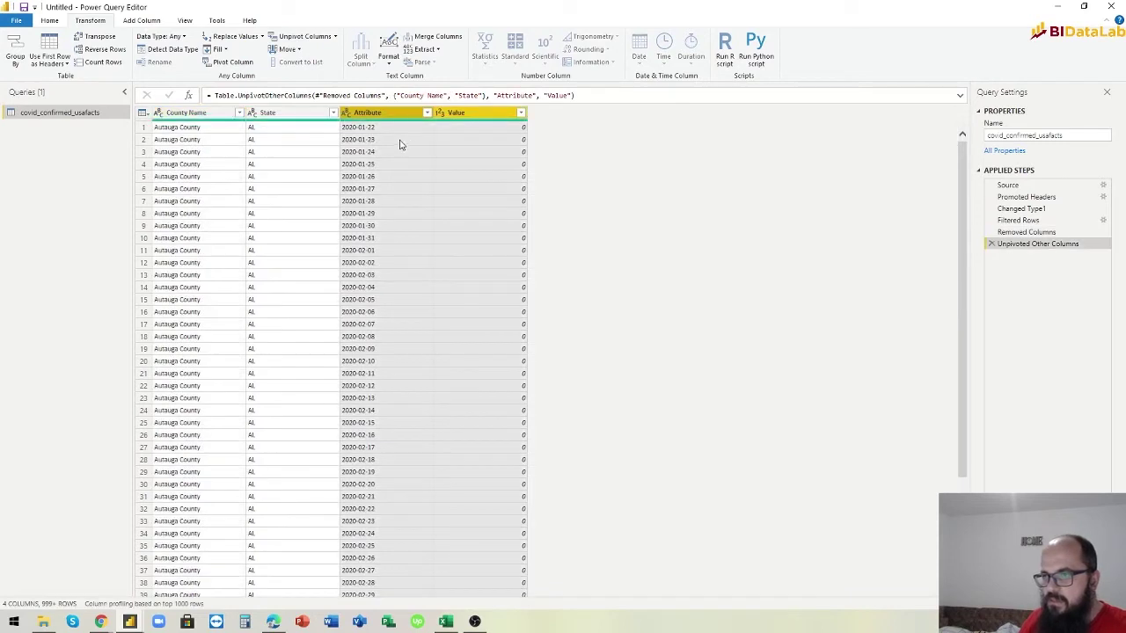
pyautogui.click(396, 117)
pyautogui.doubleClick(398, 115)
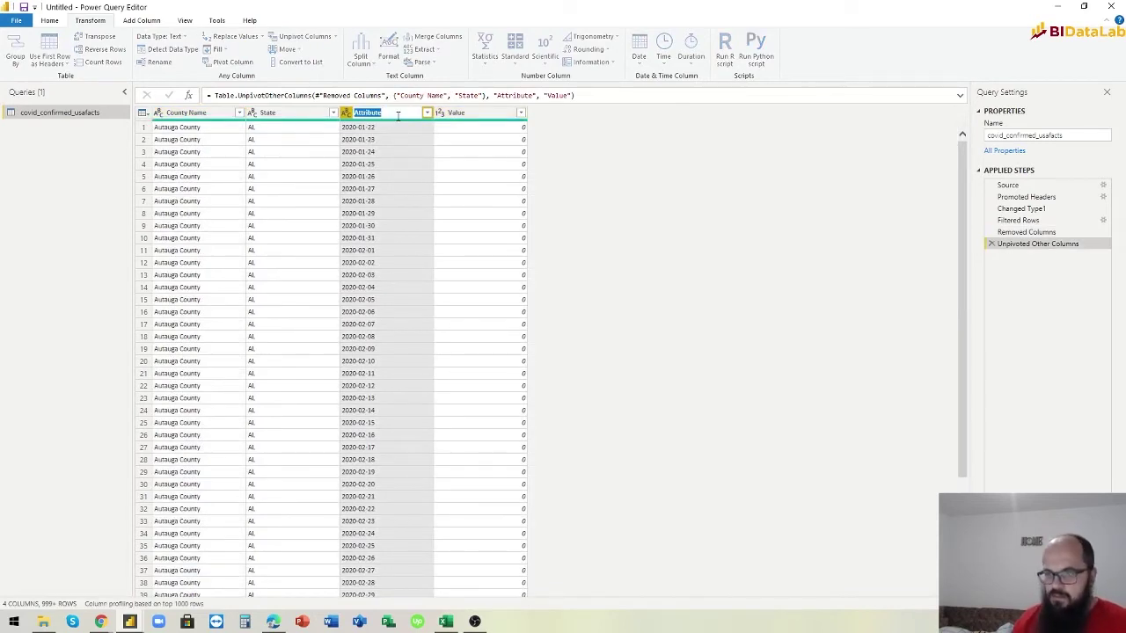
pyautogui.write('Date')
pyautogui.press('Return')
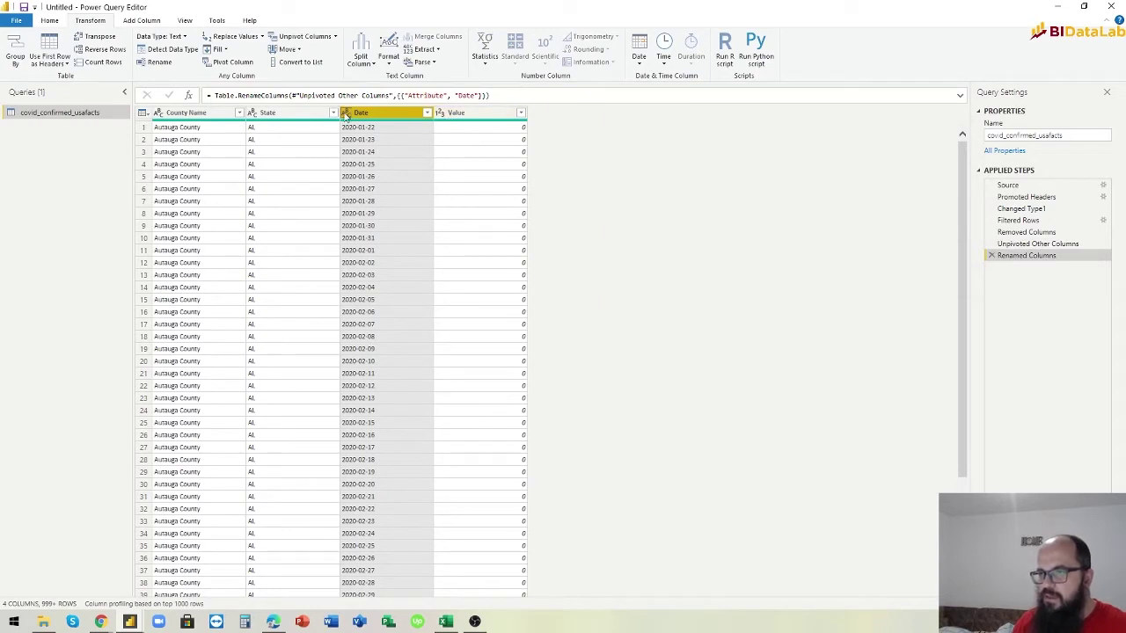
# - Set Date to the Date type and Value to whole numbers, then Close & Apply
pyautogui.click(345, 112)
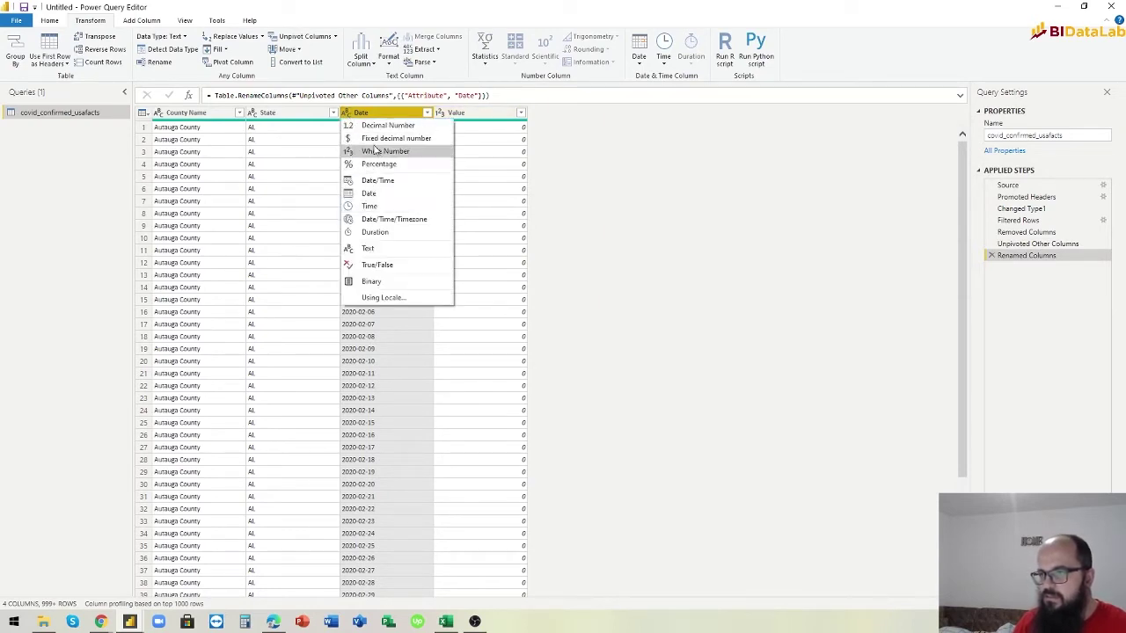
pyautogui.click(161, 51)
pyautogui.click(477, 112)
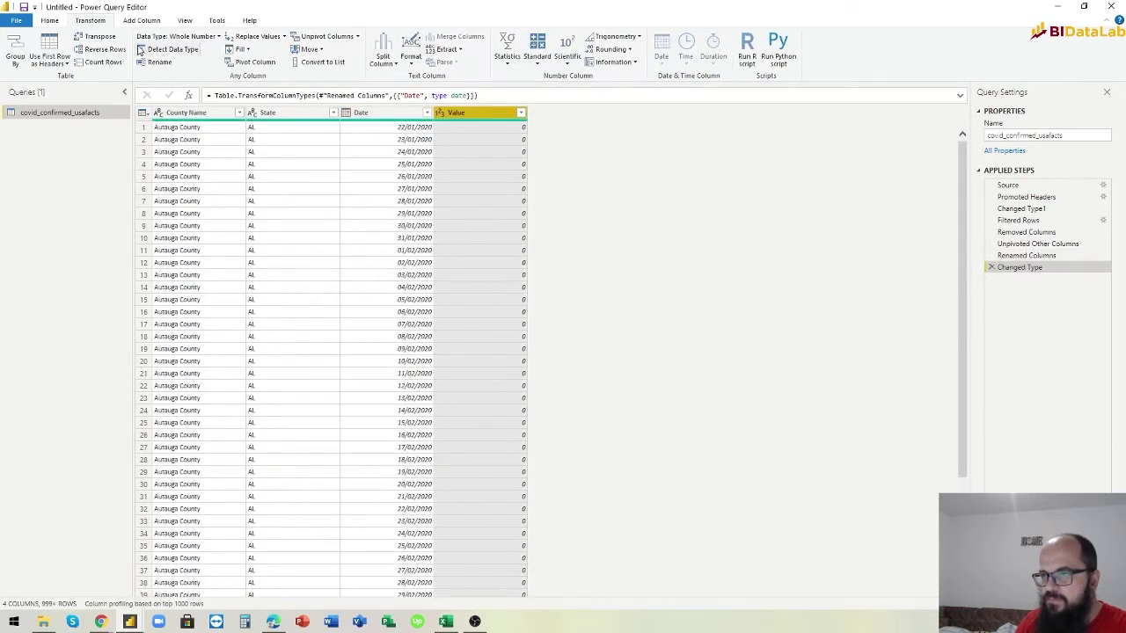
pyautogui.click(140, 50)
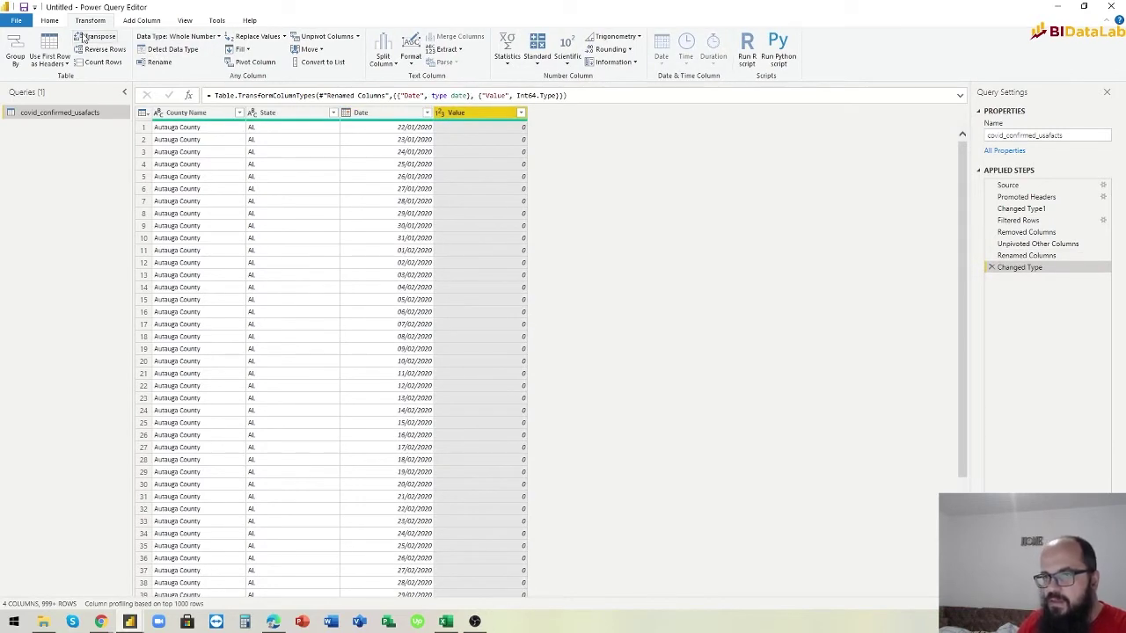
pyautogui.click(49, 20)
pyautogui.click(24, 45)
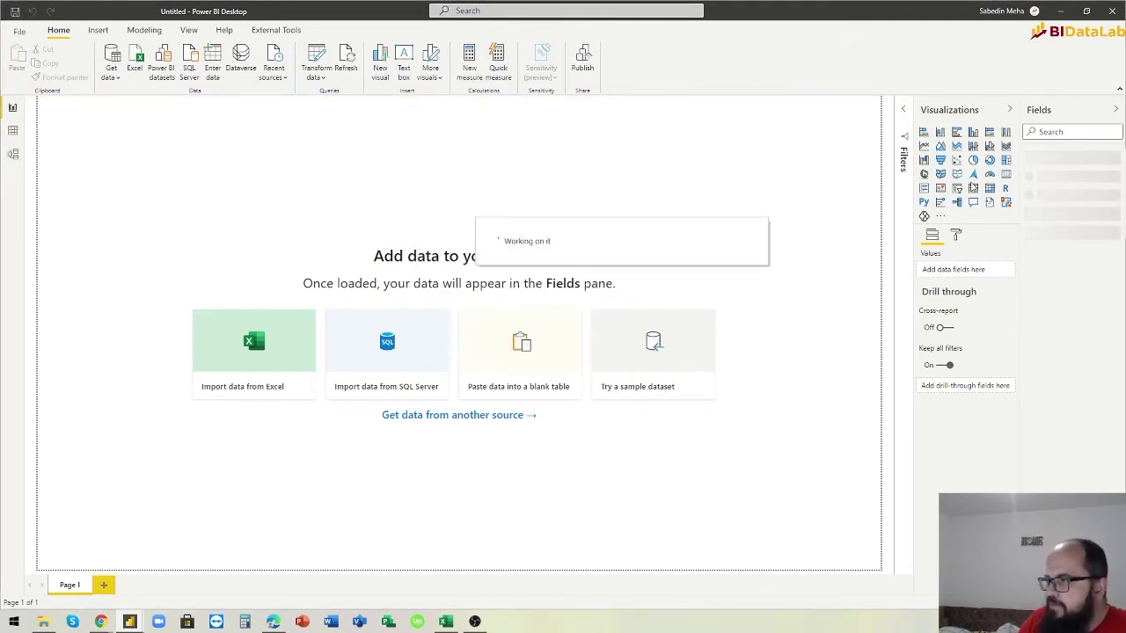
# - Add an enlarged shape map and place the State field in its Location well
pyautogui.click(956, 176)
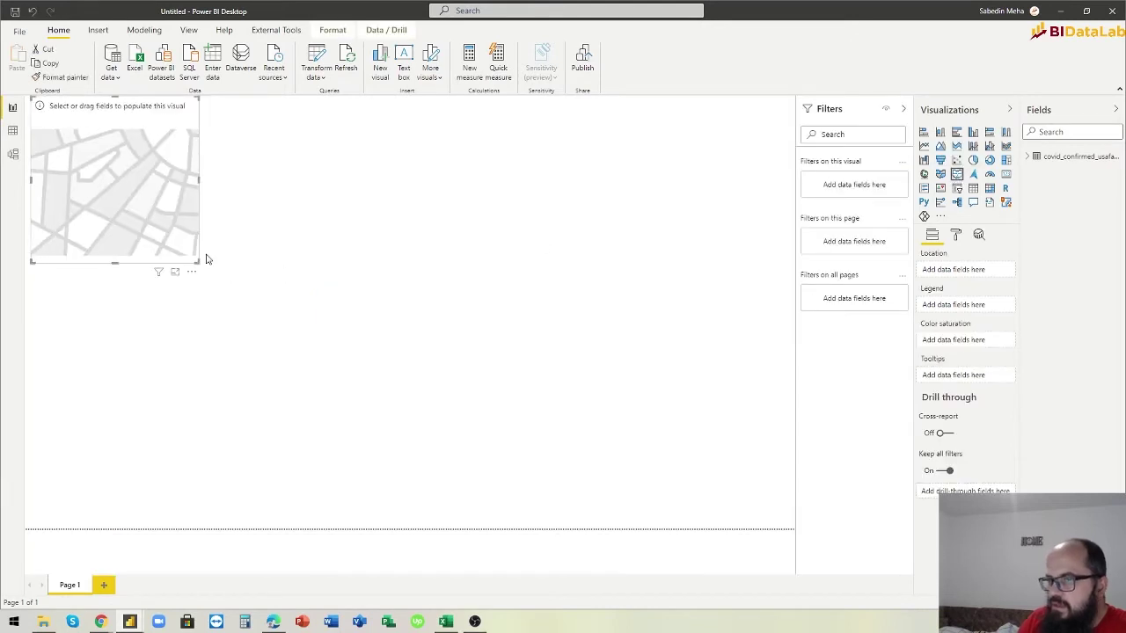
pyautogui.moveTo(199, 261); pyautogui.dragTo(438, 450)
pyautogui.moveTo(247, 127); pyautogui.dragTo(252, 132)
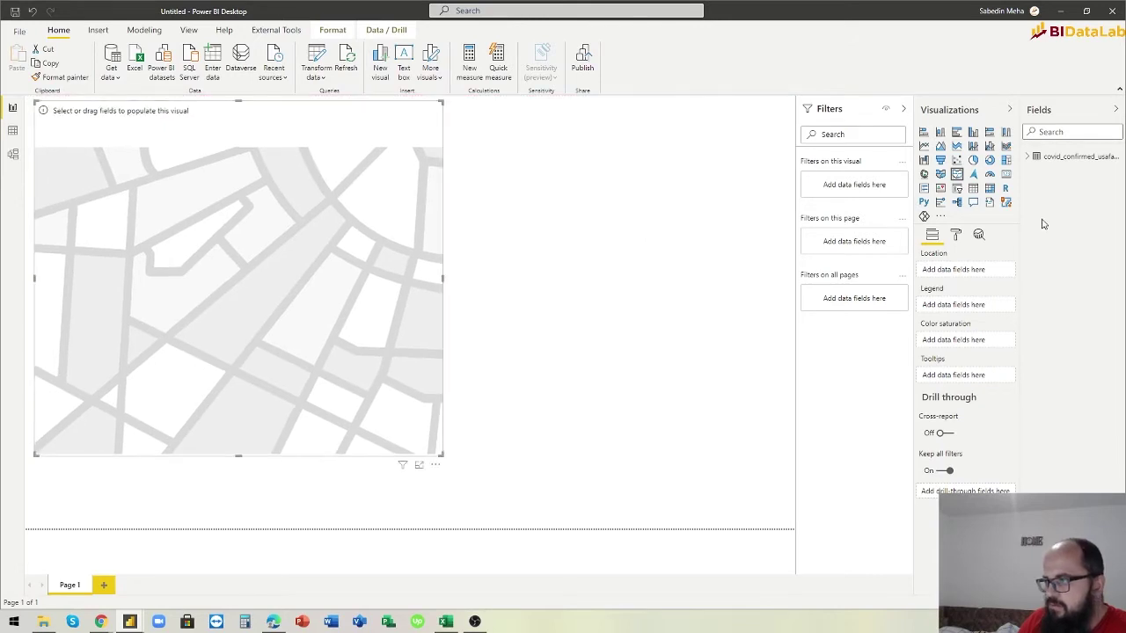
pyautogui.click(1032, 160)
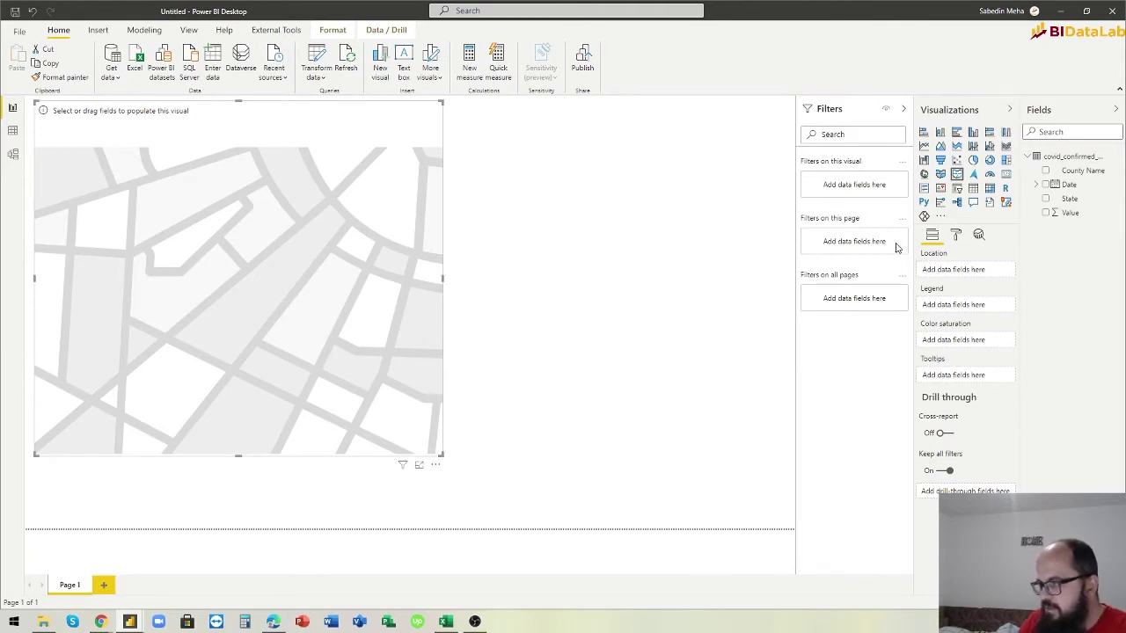
pyautogui.moveTo(1070, 199); pyautogui.dragTo(971, 274)
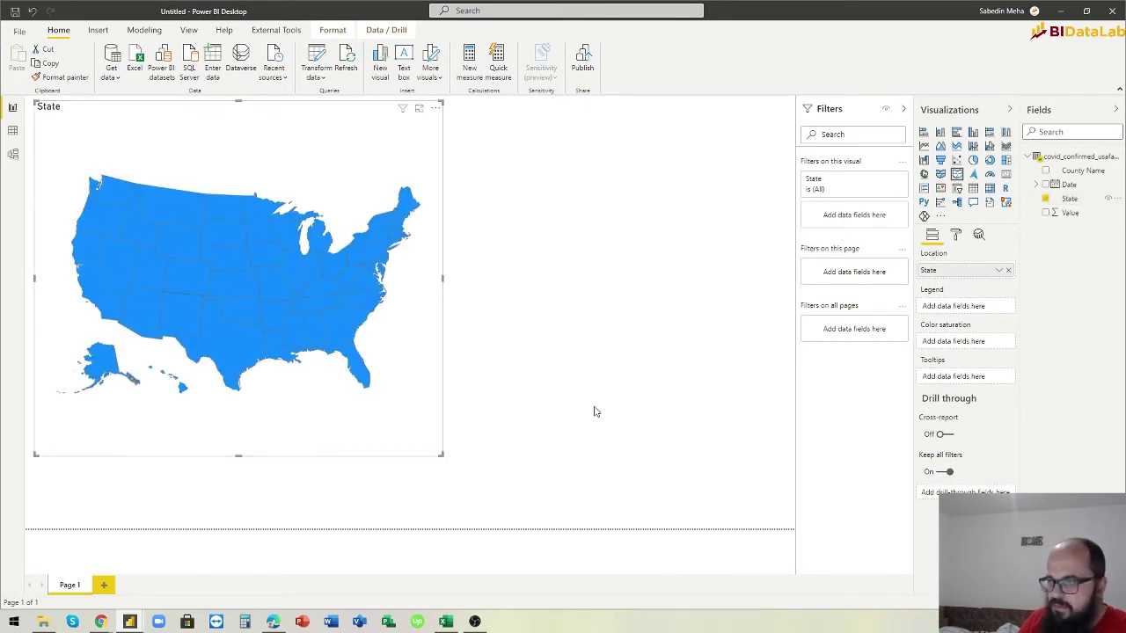
pyautogui.click(956, 235)
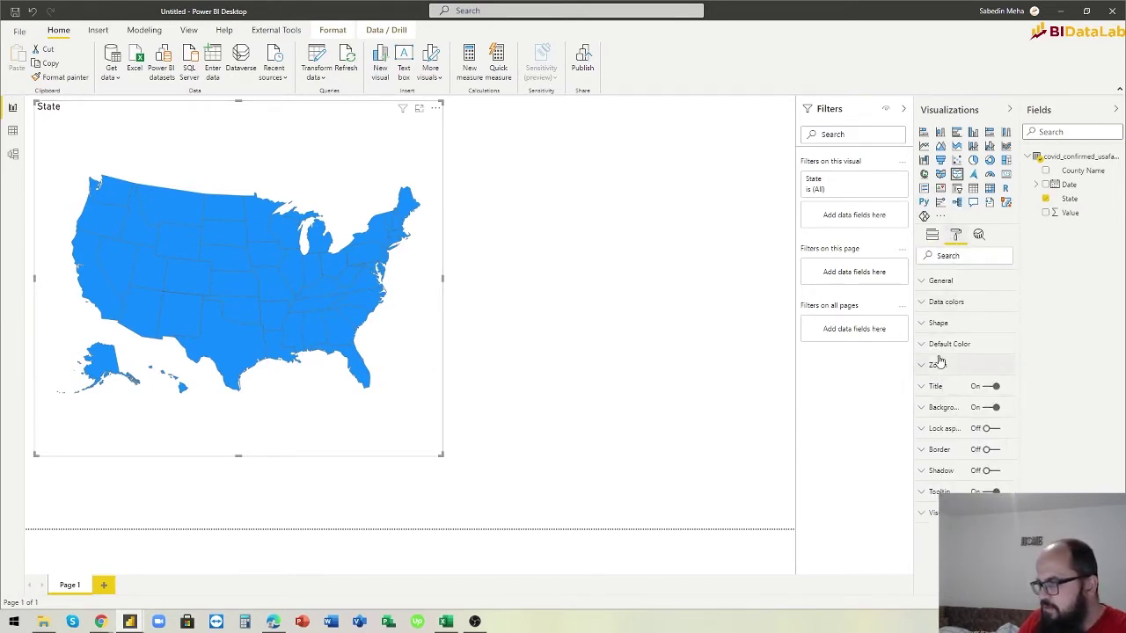
pyautogui.click(937, 325)
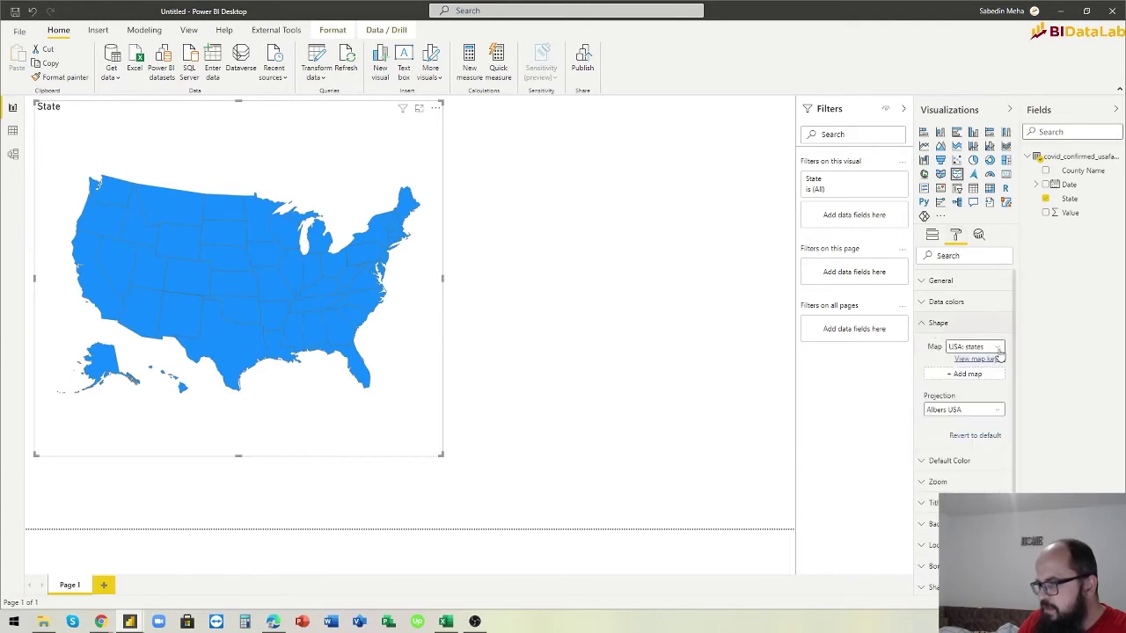
pyautogui.click(997, 347)
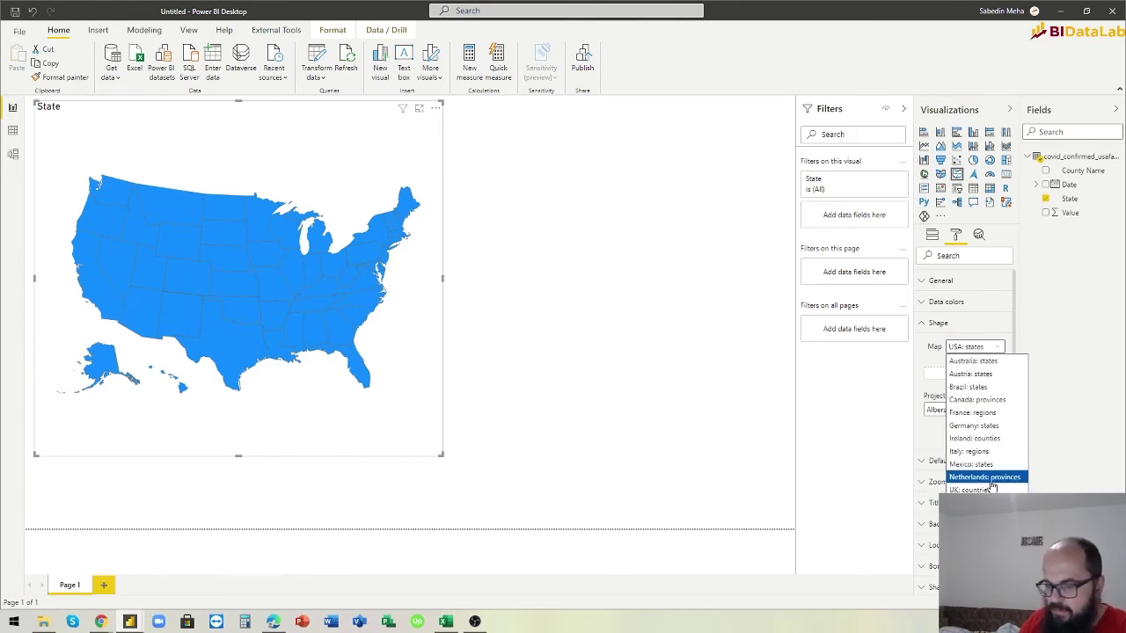
pyautogui.click(1064, 476)
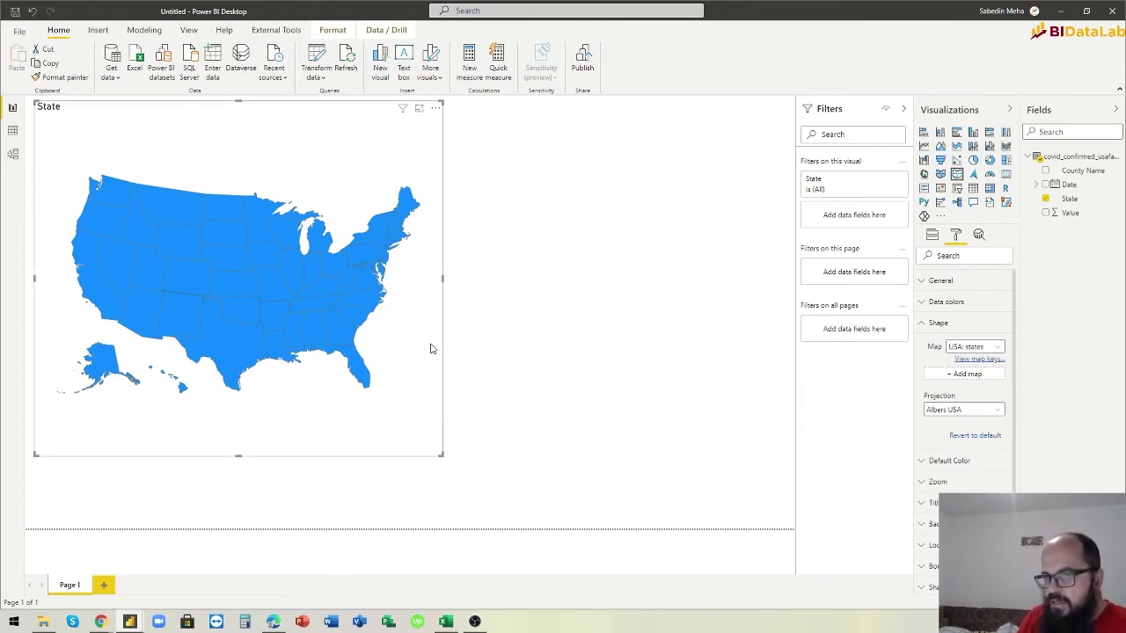
# - Put Value in the map's Color saturation well and shift the visual down slightly
pyautogui.click(616, 285)
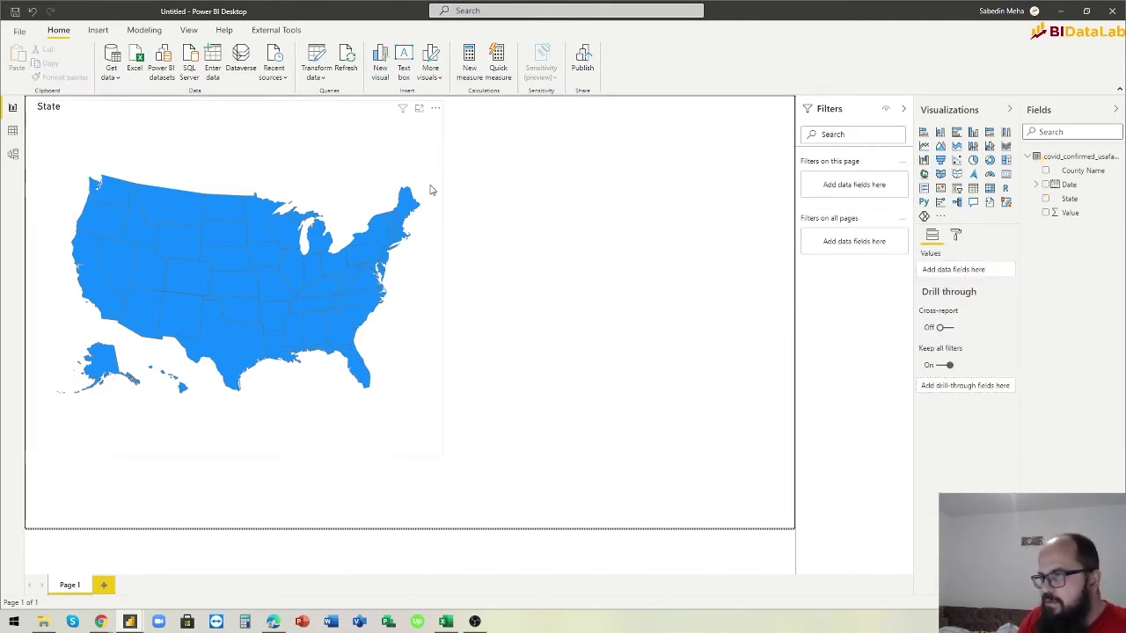
pyautogui.click(430, 188)
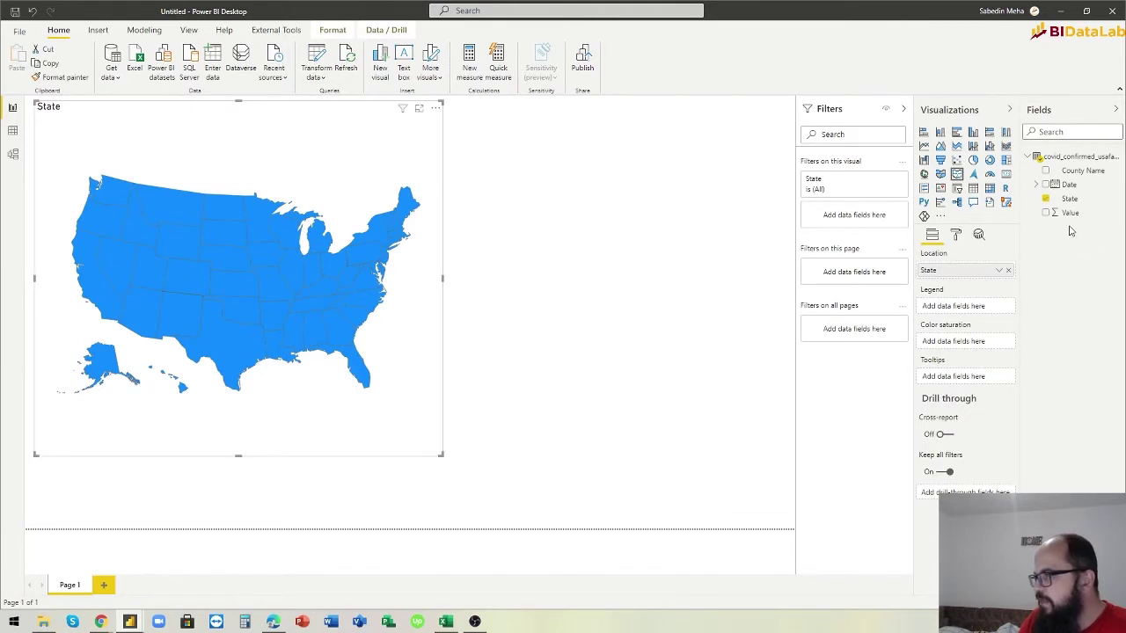
pyautogui.moveTo(1060, 213); pyautogui.dragTo(959, 349)
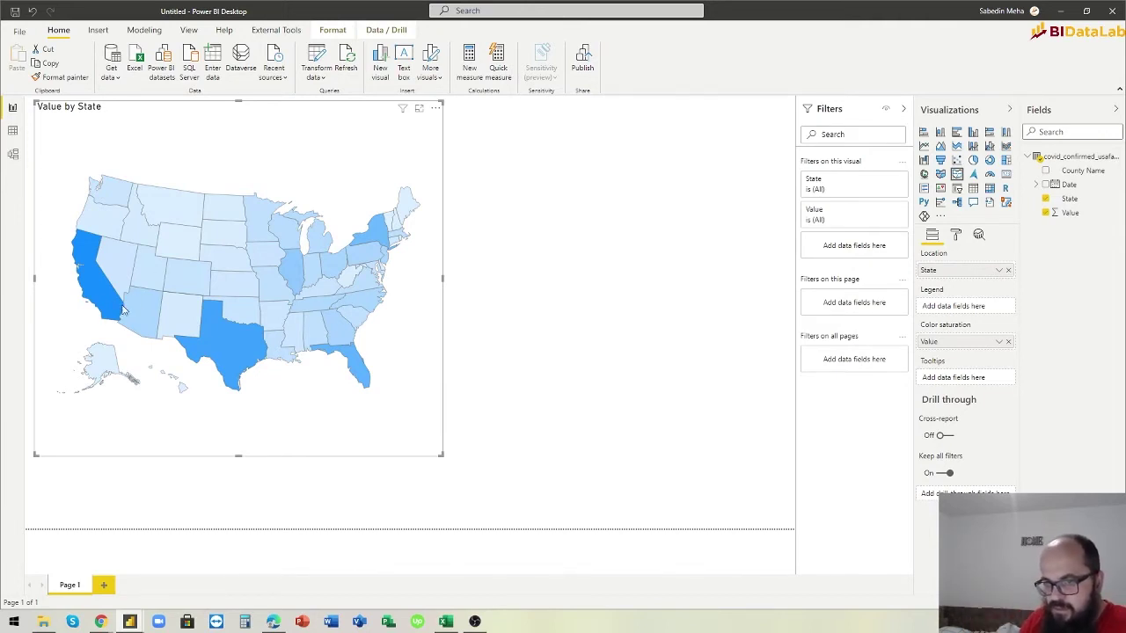
pyautogui.moveTo(103, 296)
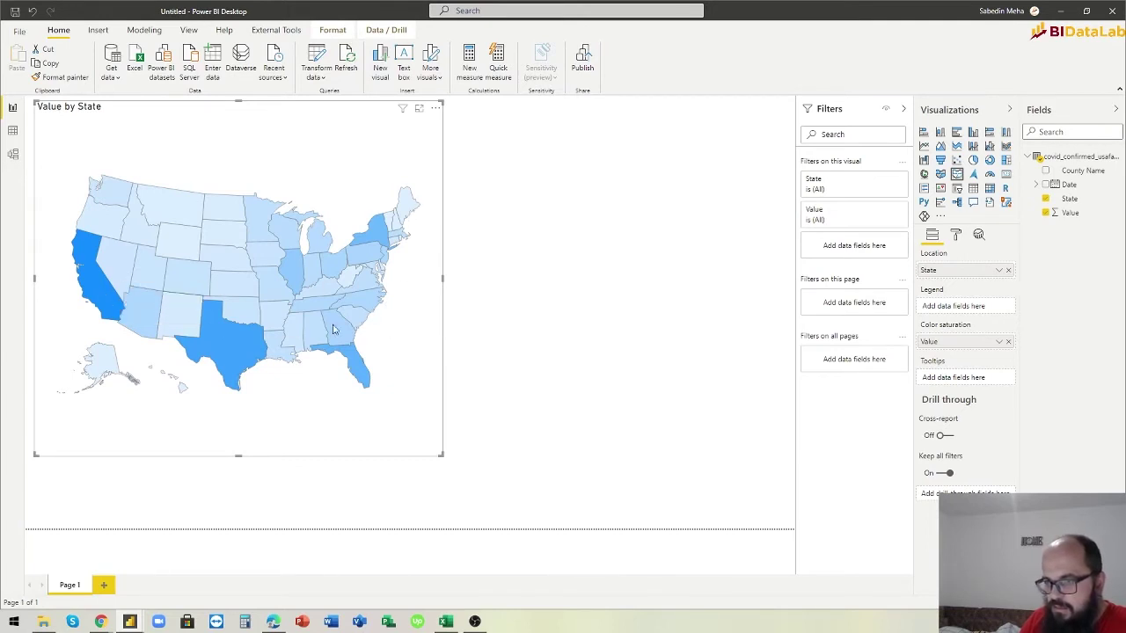
pyautogui.moveTo(237, 104); pyautogui.dragTo(237, 106)
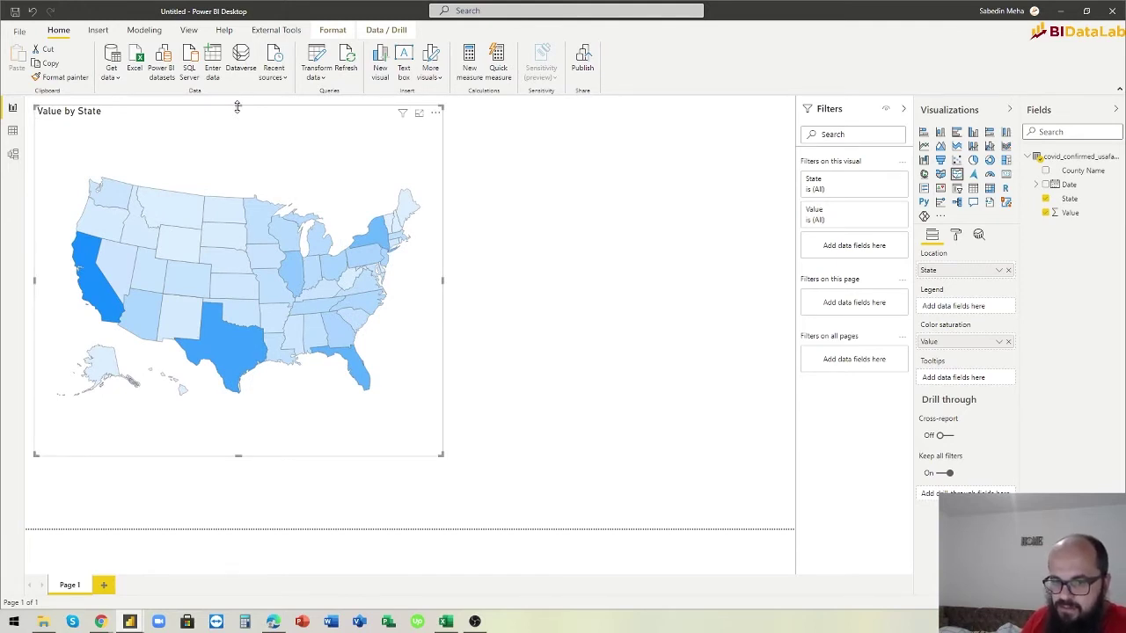
# - Search the visuals store for 'pla' and add the Play Axis (Dynamic Slicer) visual
pyautogui.click(583, 199)
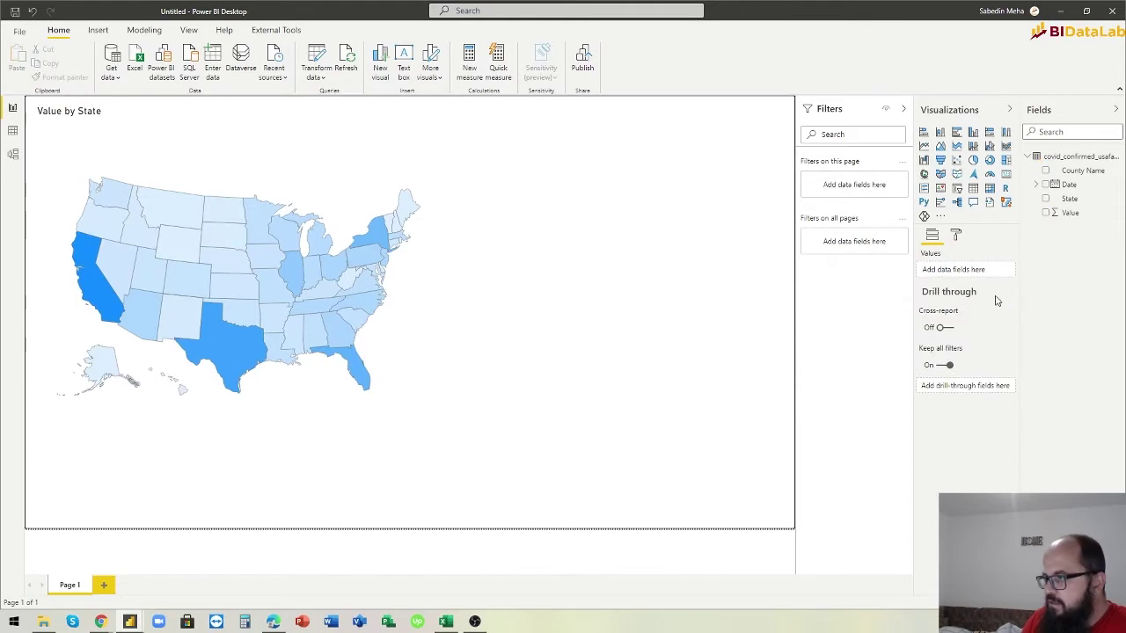
pyautogui.click(942, 217)
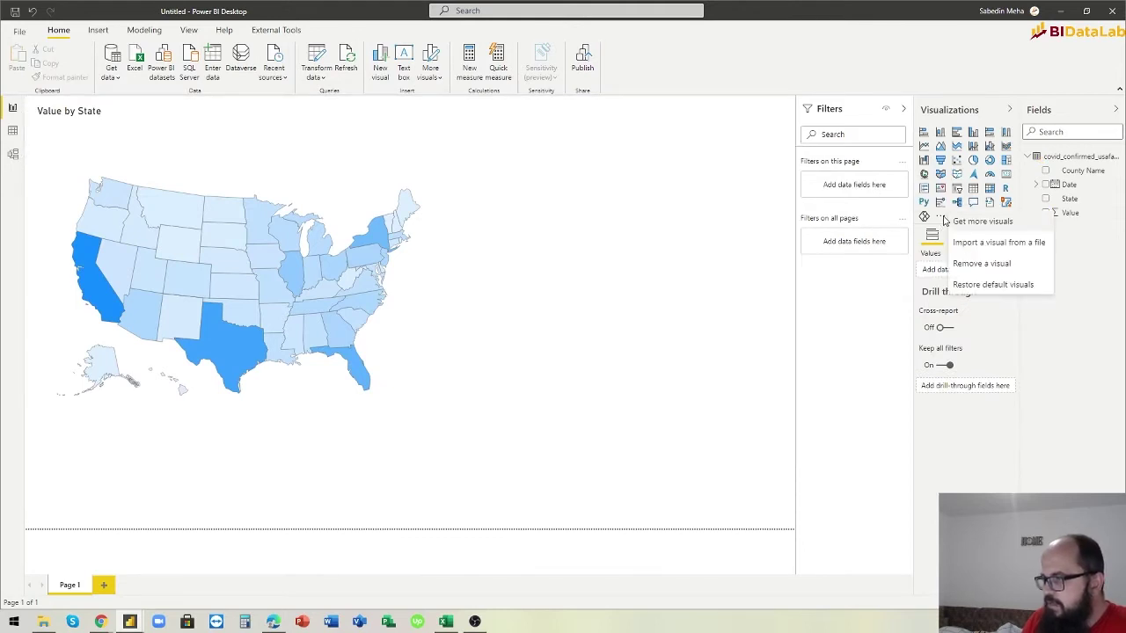
pyautogui.click(961, 223)
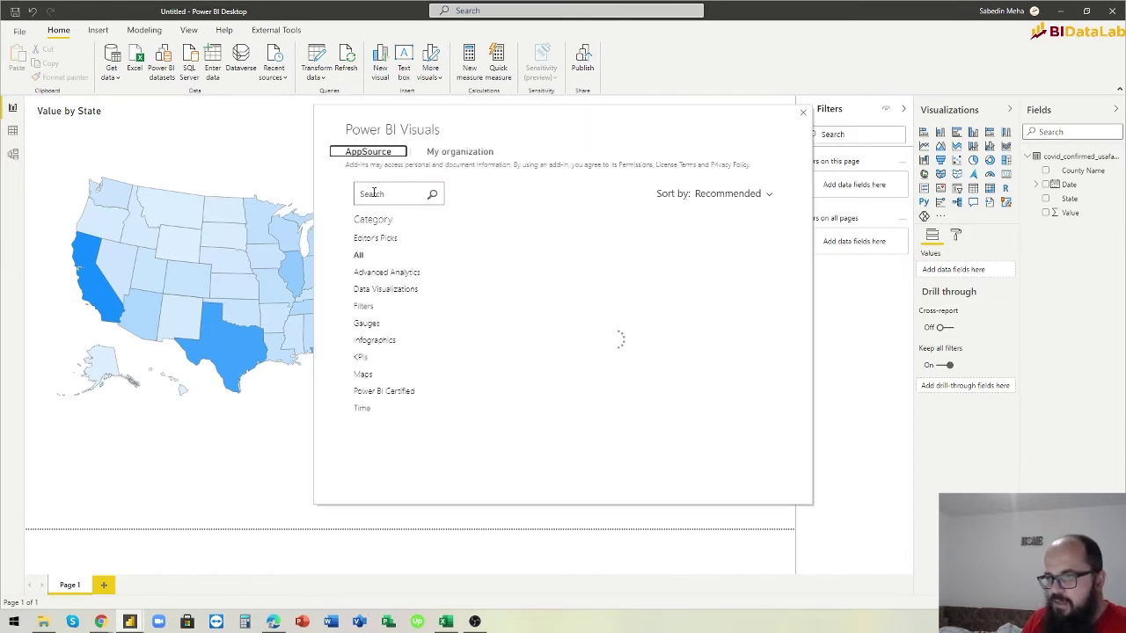
pyautogui.write('pla')
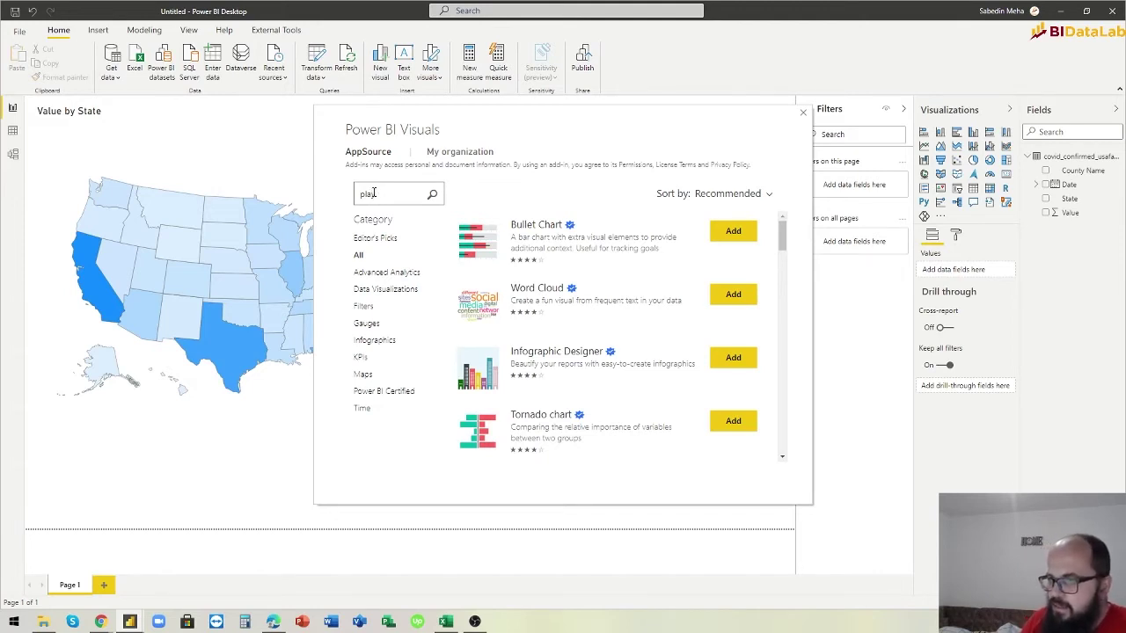
pyautogui.press('Return')
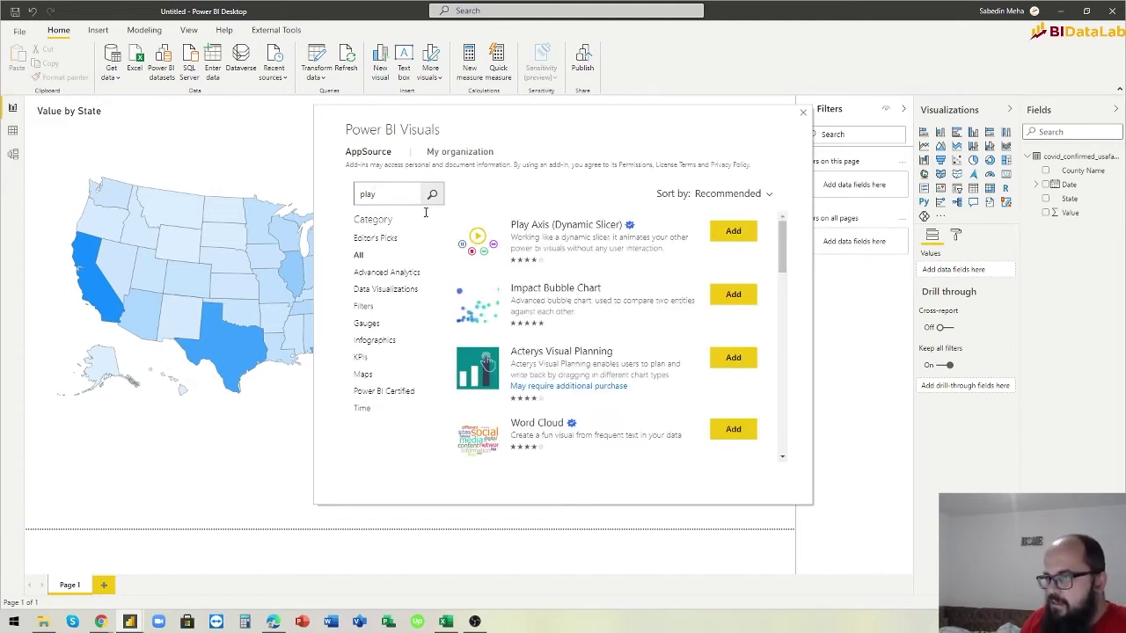
pyautogui.click(727, 235)
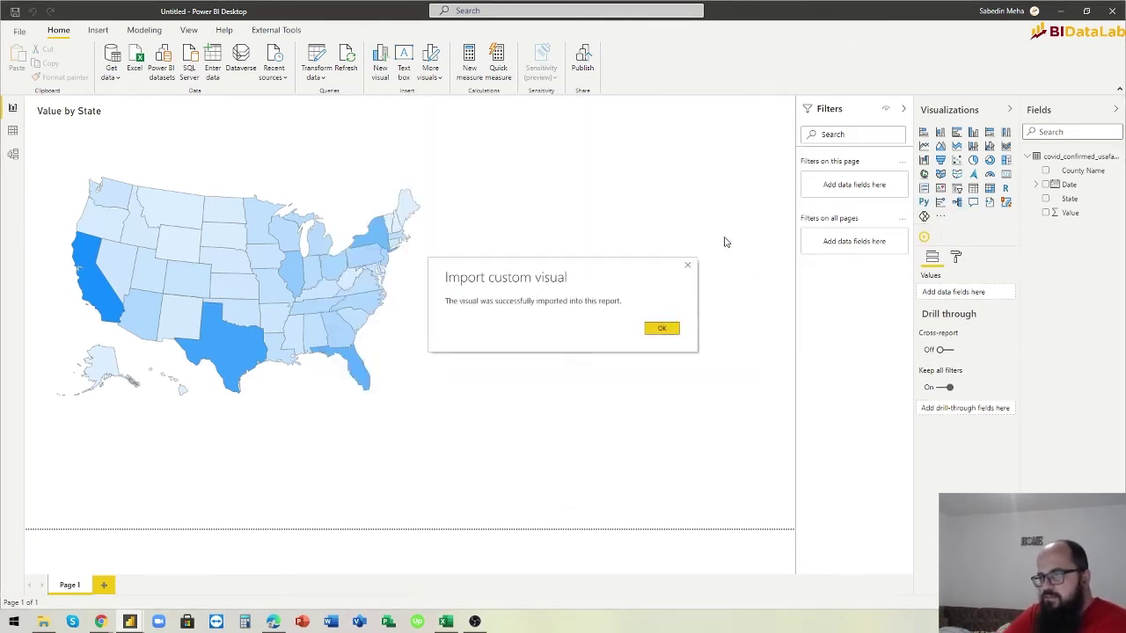
# - Move the map lower and enlarge it across most of the canvas
pyautogui.click(662, 330)
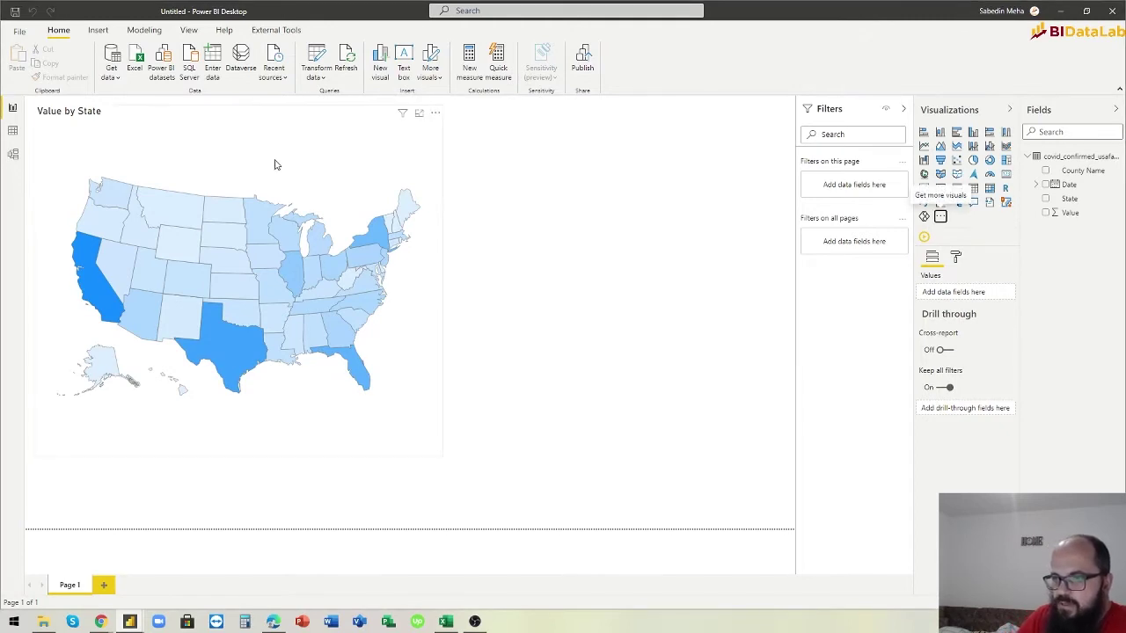
pyautogui.click(238, 112)
pyautogui.moveTo(238, 106); pyautogui.dragTo(233, 175)
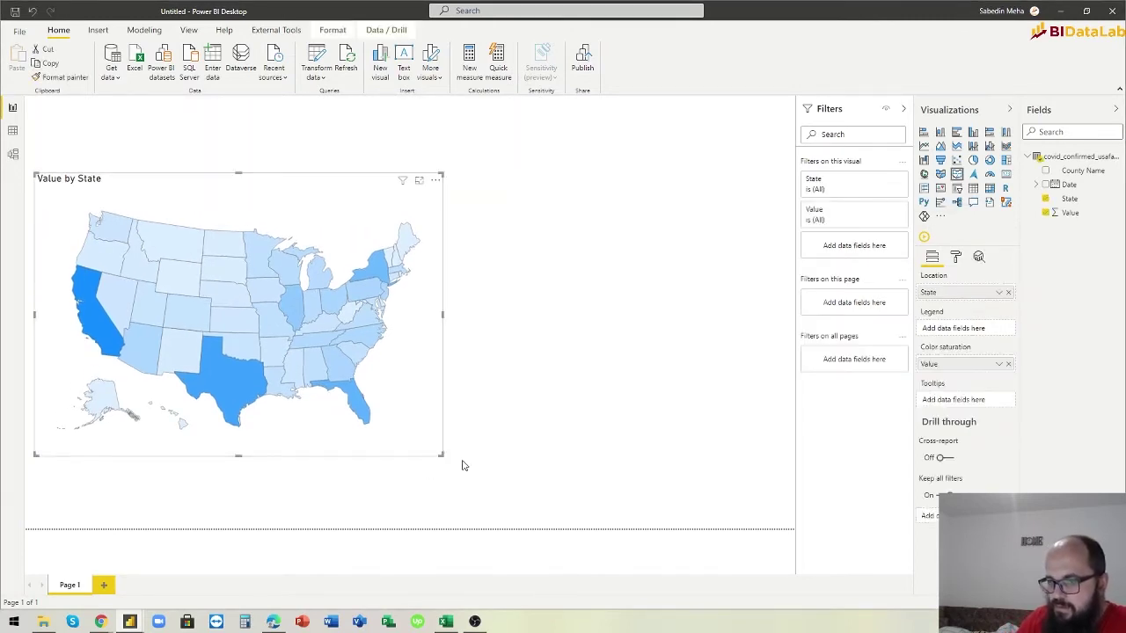
pyautogui.moveTo(442, 454); pyautogui.dragTo(785, 518)
# - Turn on the map's Shadow in the Format pane
pyautogui.click(957, 260)
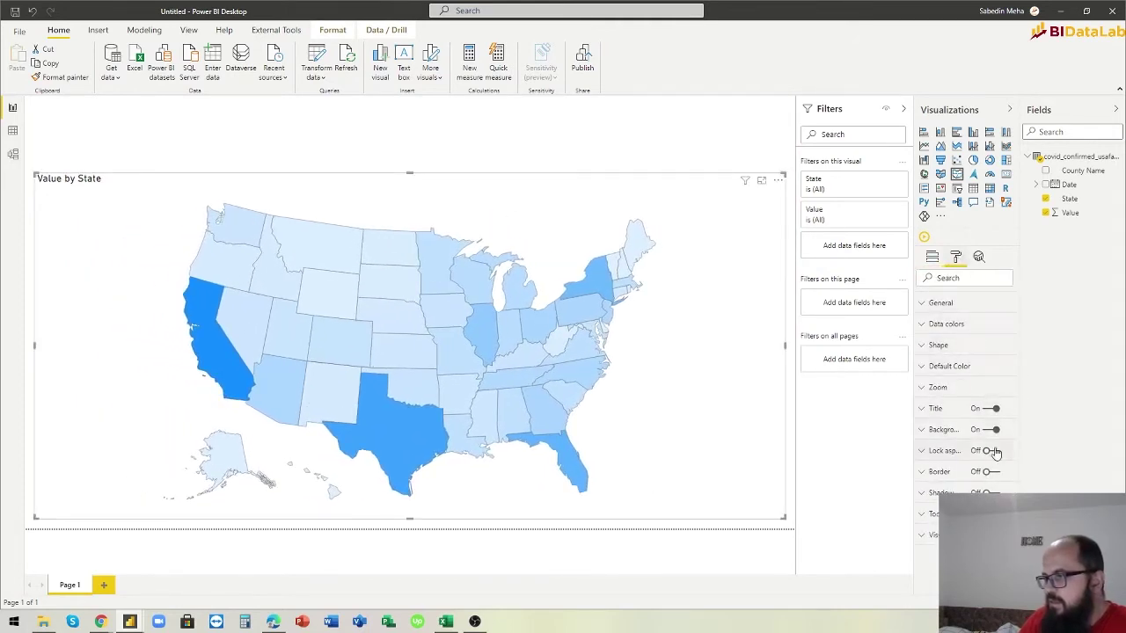
pyautogui.click(989, 493)
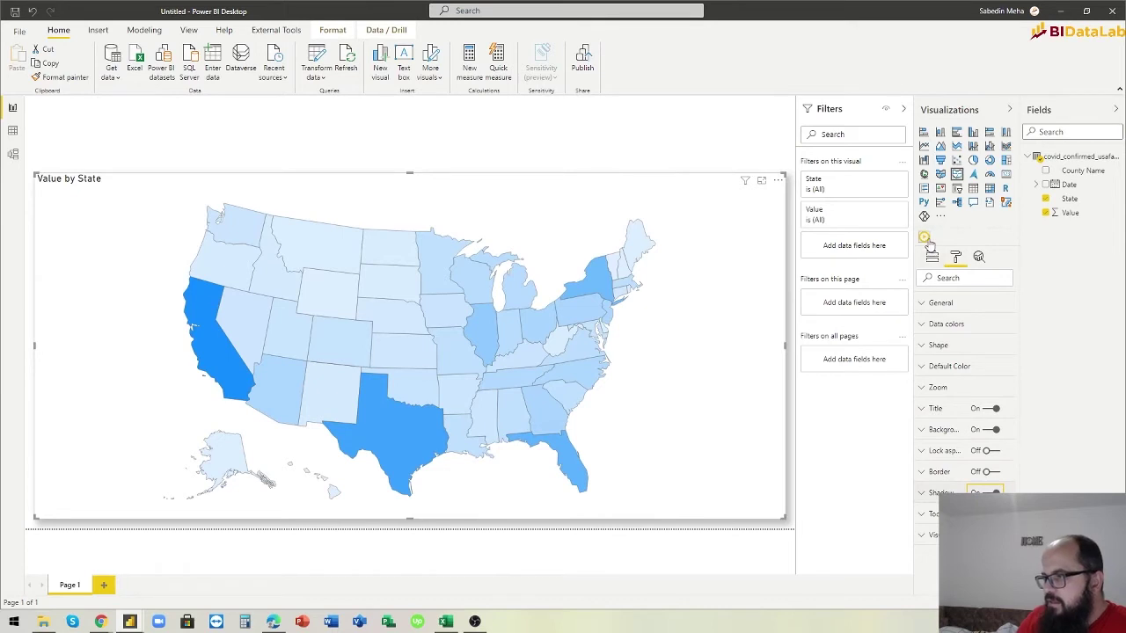
pyautogui.click(558, 148)
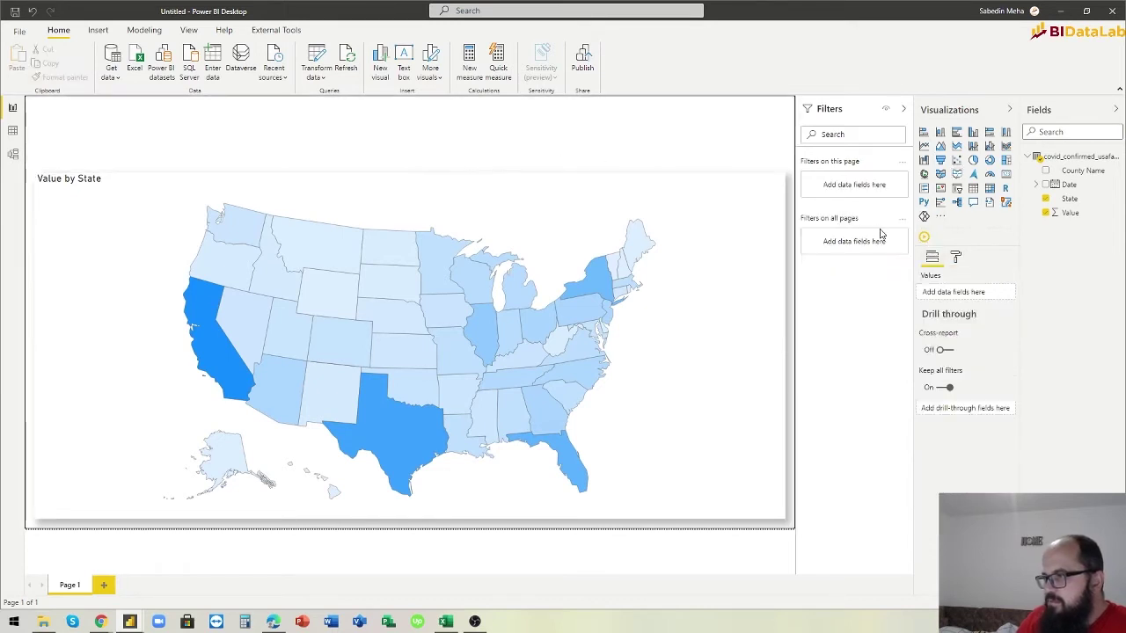
# - Add a Play Axis on plain Date (not hierarchy) as a wide strip at the page's top-left
pyautogui.click(924, 237)
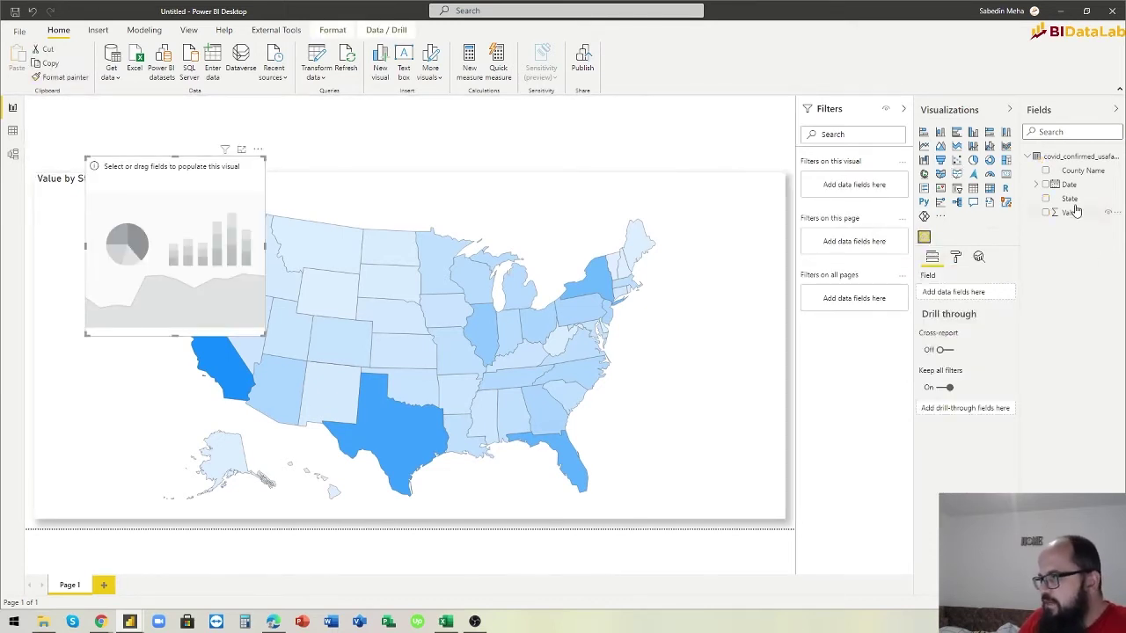
pyautogui.moveTo(1072, 187); pyautogui.dragTo(969, 298)
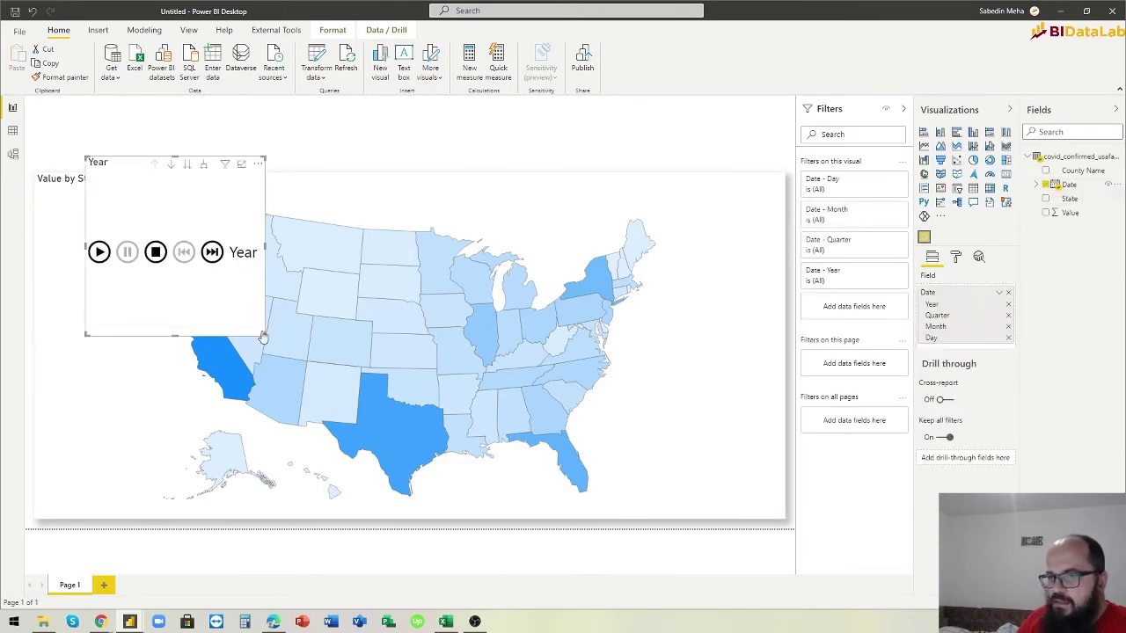
pyautogui.moveTo(133, 161); pyautogui.dragTo(85, 109)
pyautogui.moveTo(212, 283); pyautogui.dragTo(317, 164)
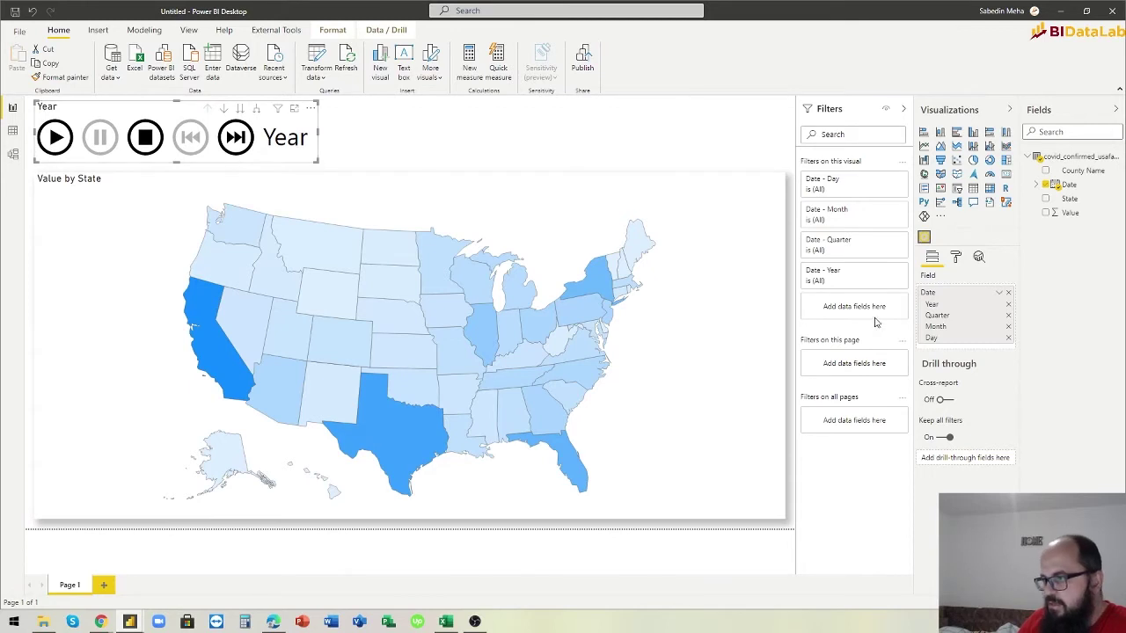
pyautogui.click(998, 293)
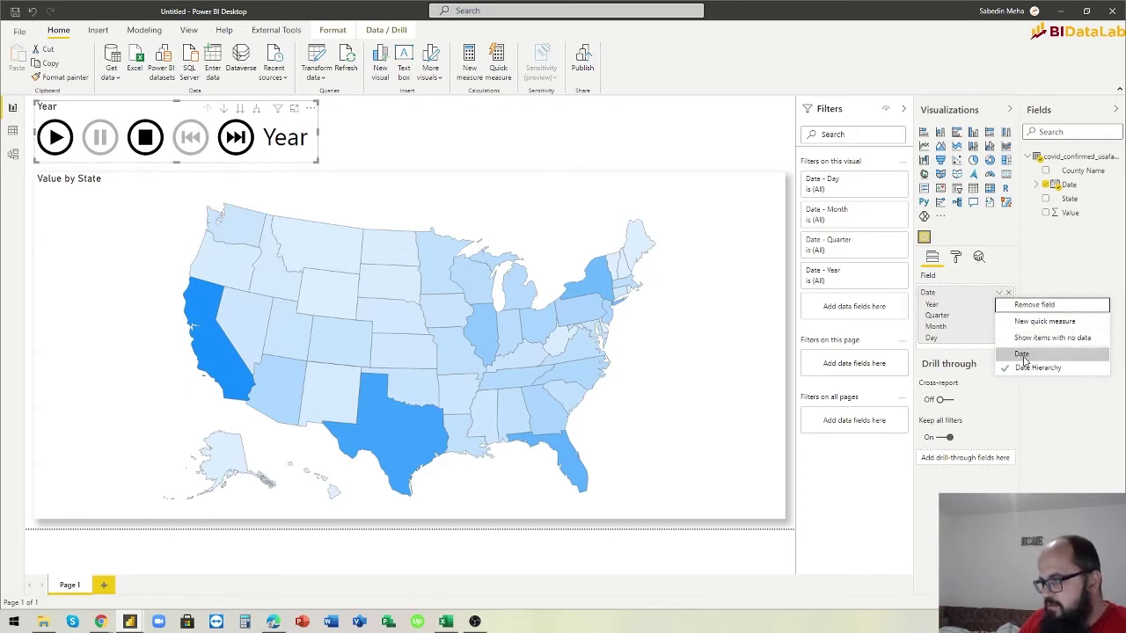
pyautogui.click(1025, 361)
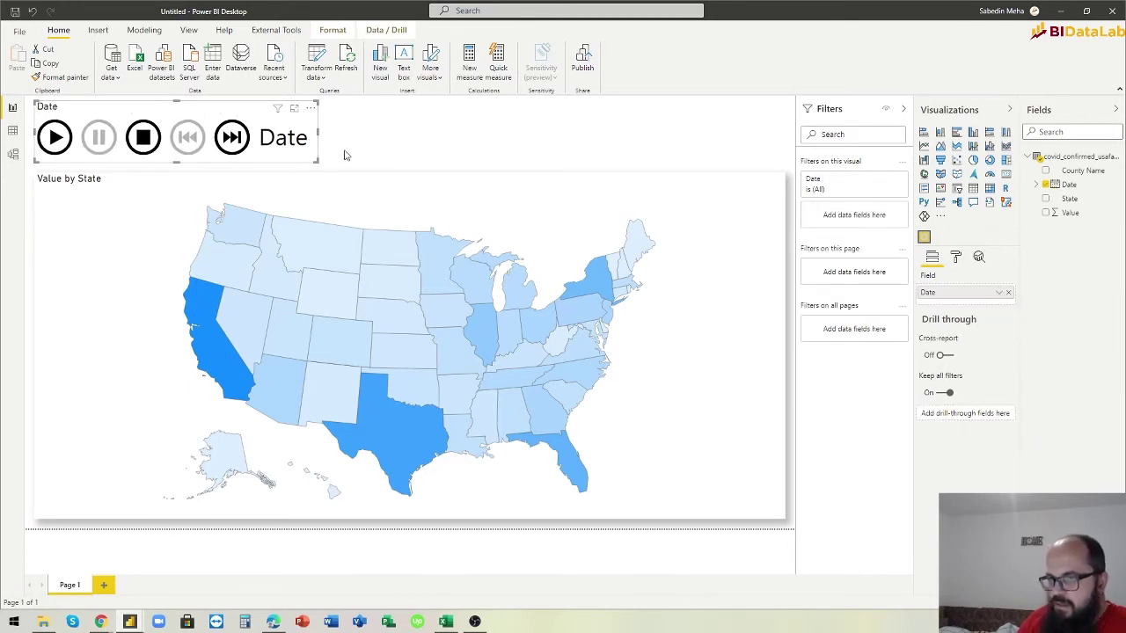
# - Play the date animation, then stop it to show all dates
pyautogui.click(55, 138)
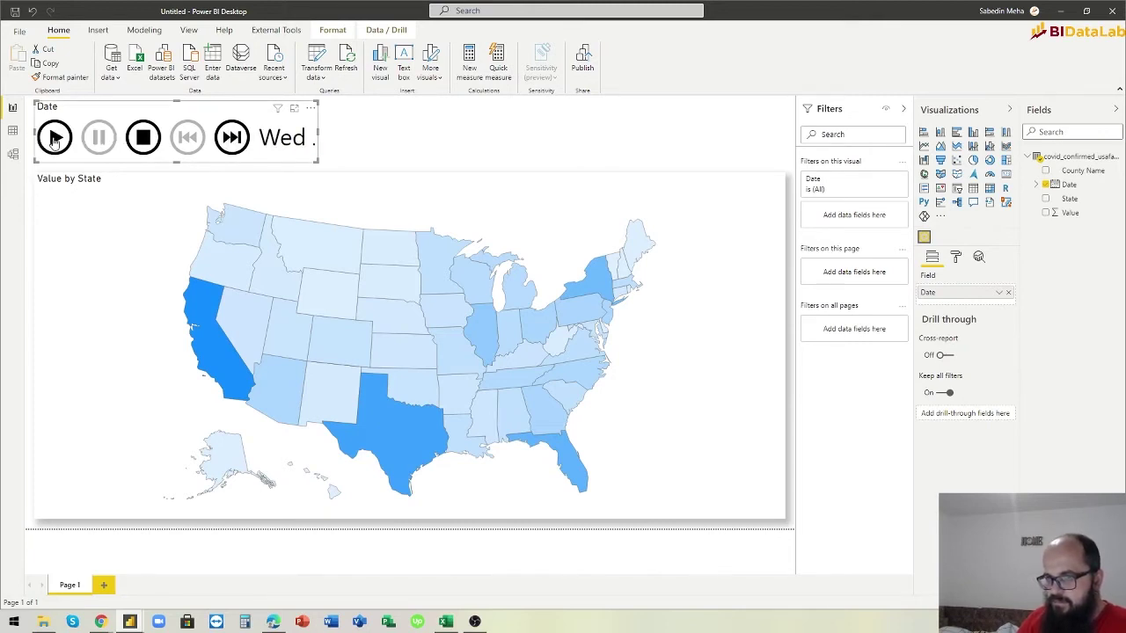
pyautogui.click(55, 139)
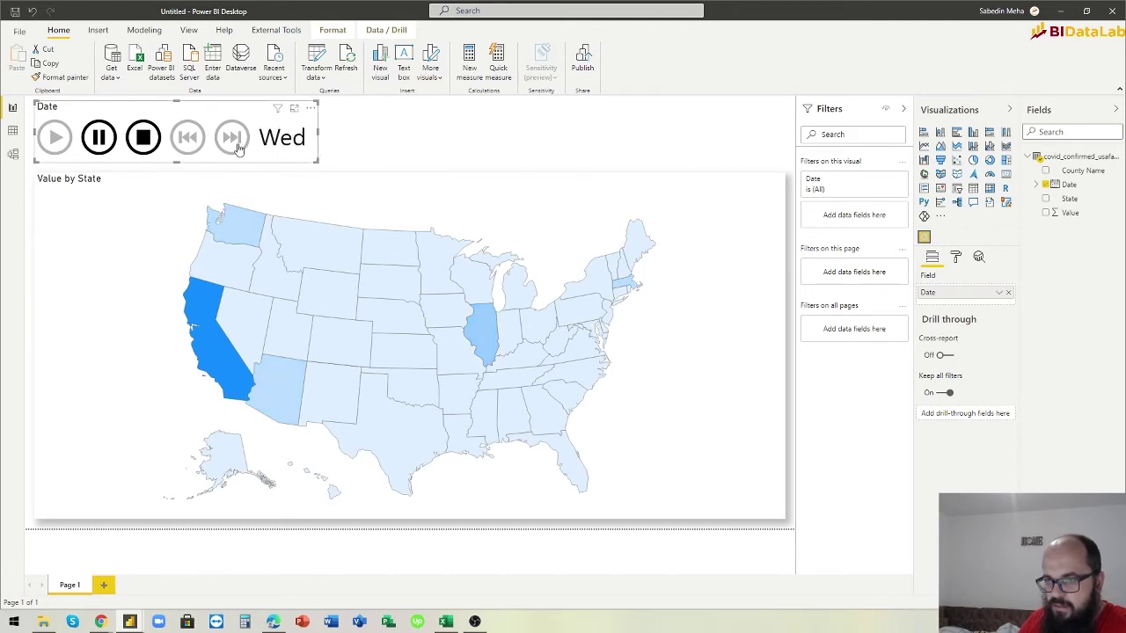
pyautogui.click(142, 138)
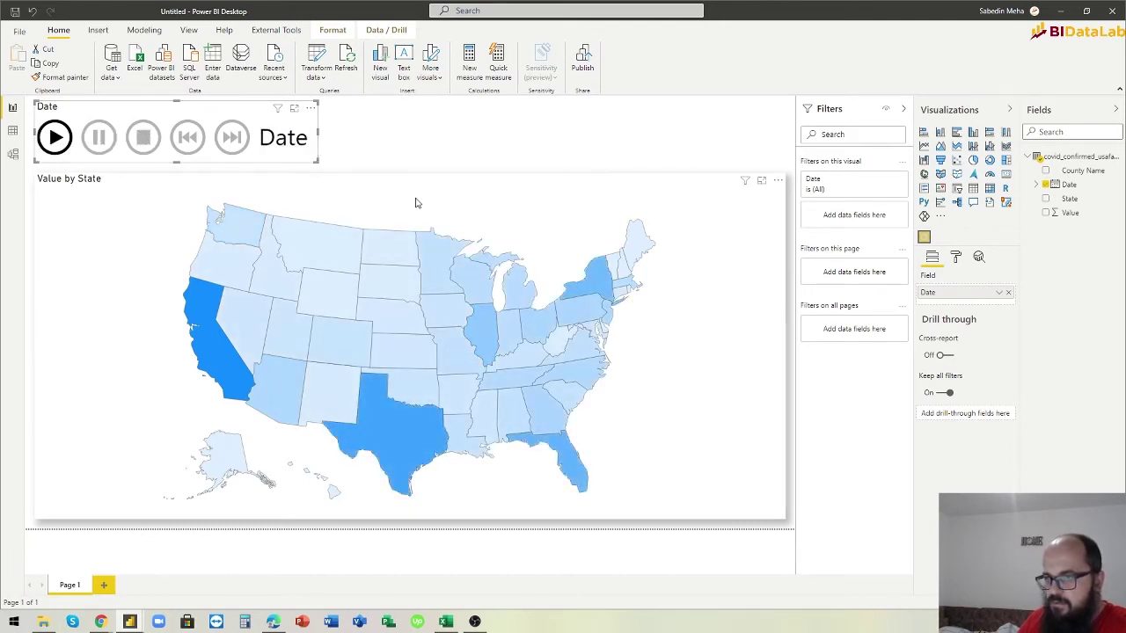
# - Add a card of the earliest Date (22 January 2020) at the top centre above the map
pyautogui.click(417, 205)
pyautogui.click(531, 135)
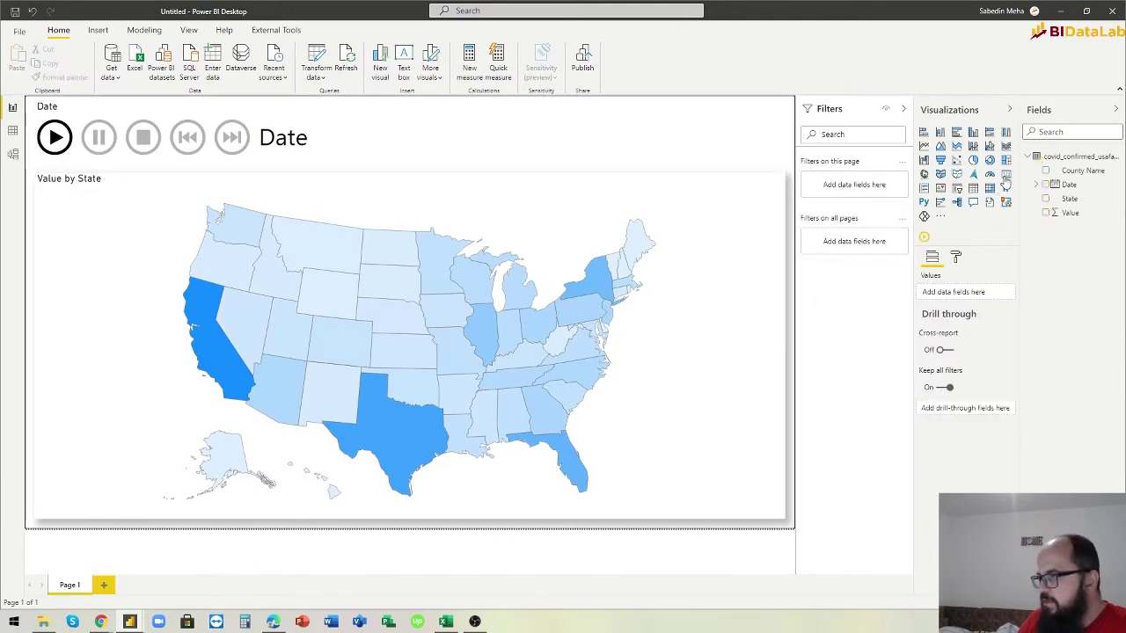
pyautogui.click(1007, 175)
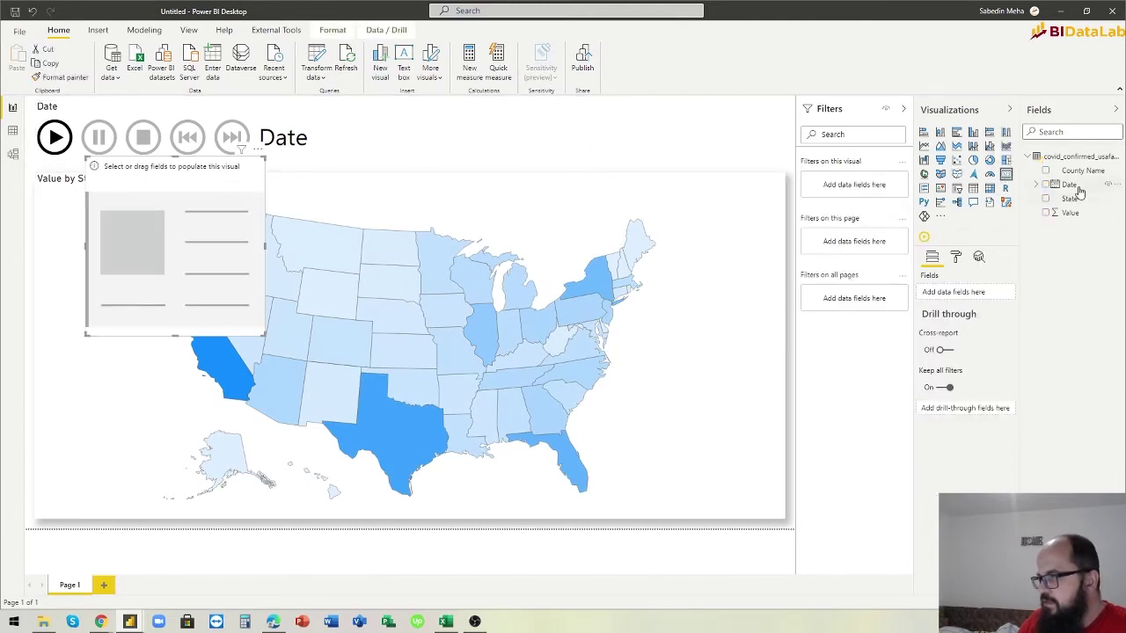
pyautogui.moveTo(1075, 185); pyautogui.dragTo(957, 292)
pyautogui.moveTo(249, 200); pyautogui.dragTo(617, 143)
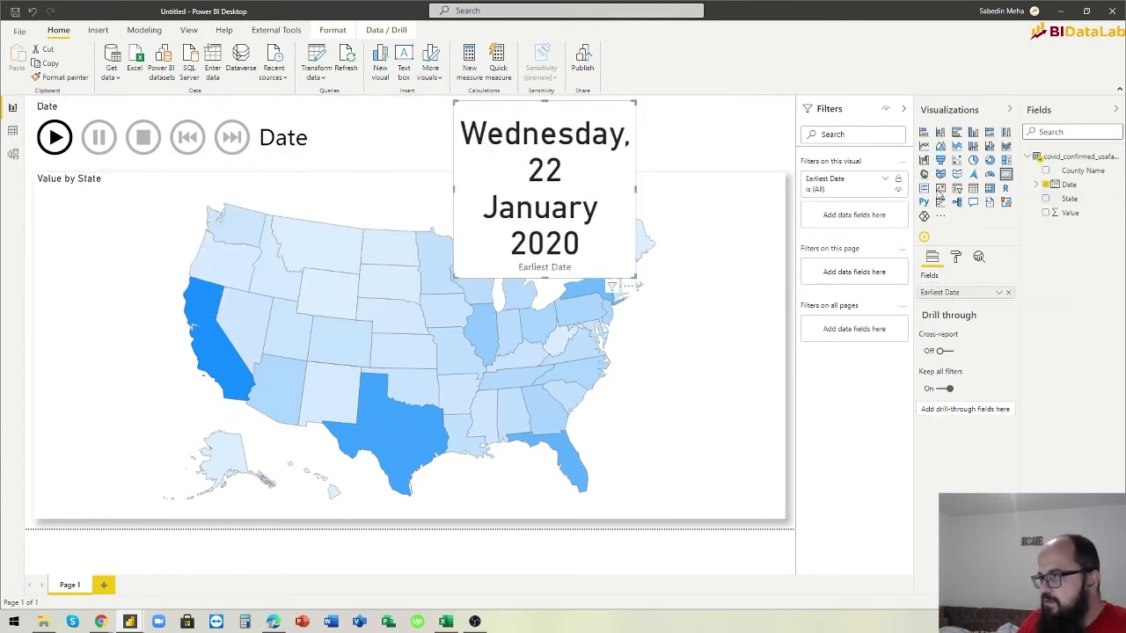
# - Format Date as dd/mm/yyyy so the card reads 22/01/2020, then make the card wider, shorter and further right
pyautogui.click(1068, 186)
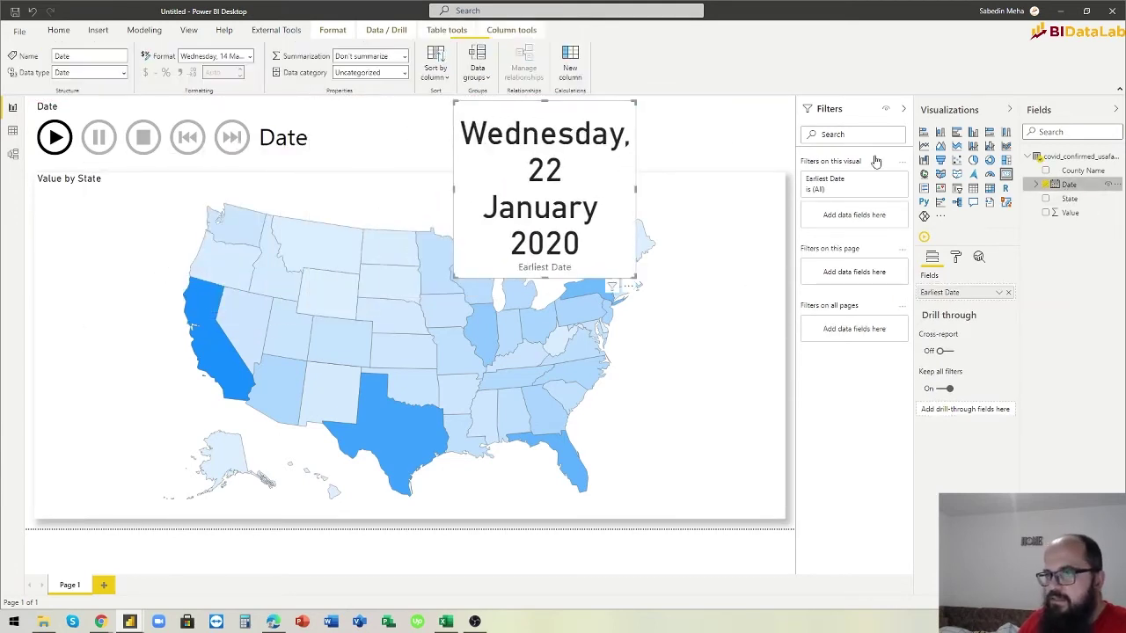
pyautogui.click(250, 56)
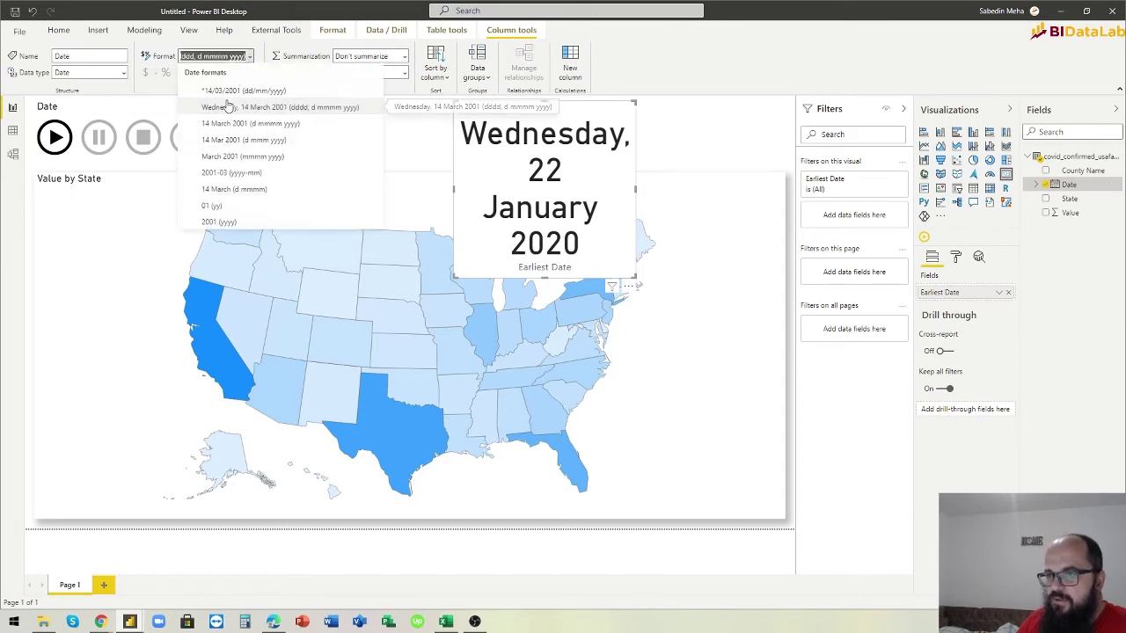
pyautogui.click(226, 93)
pyautogui.press('Down')
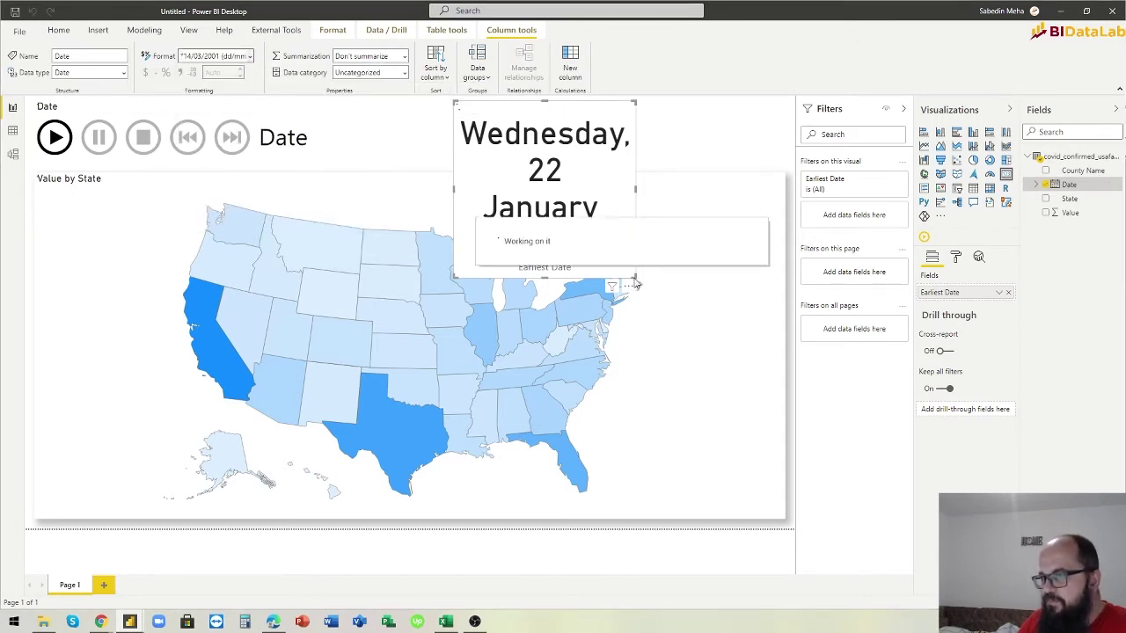
pyautogui.moveTo(632, 277); pyautogui.dragTo(704, 166)
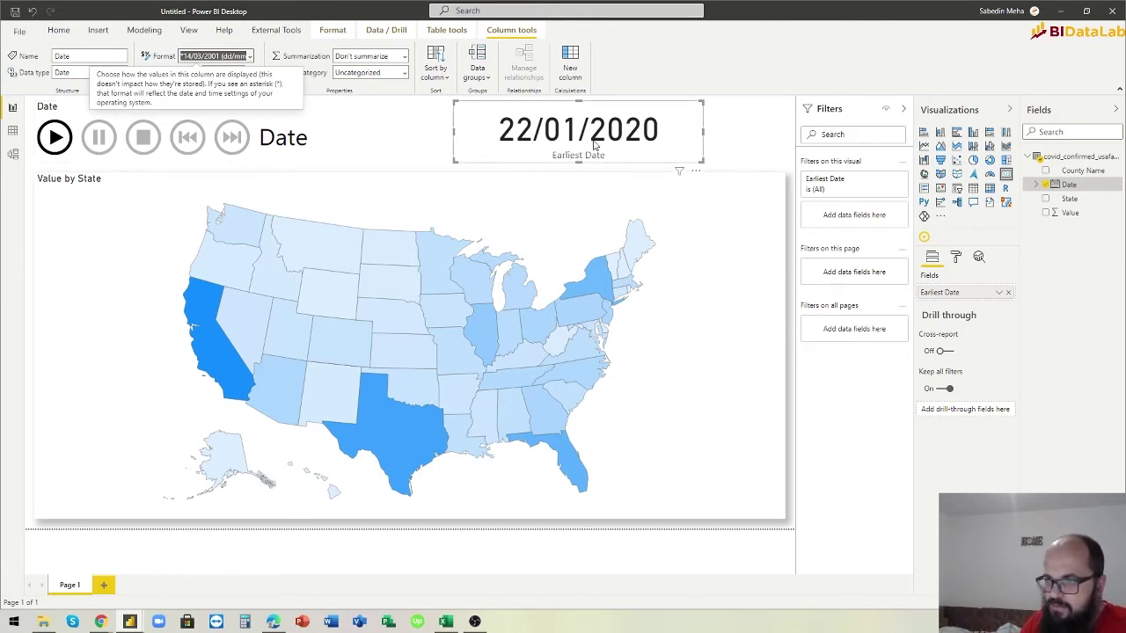
pyautogui.moveTo(613, 156); pyautogui.dragTo(692, 157)
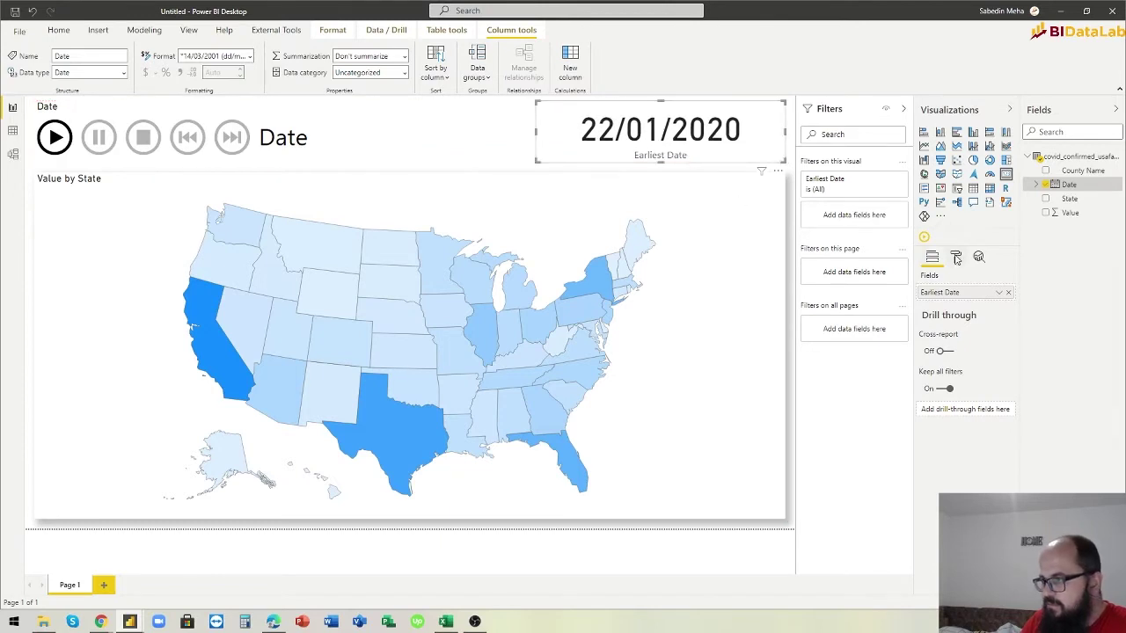
# - Turn off the card's Earliest Date category label and view the play axis animation settings
pyautogui.click(957, 257)
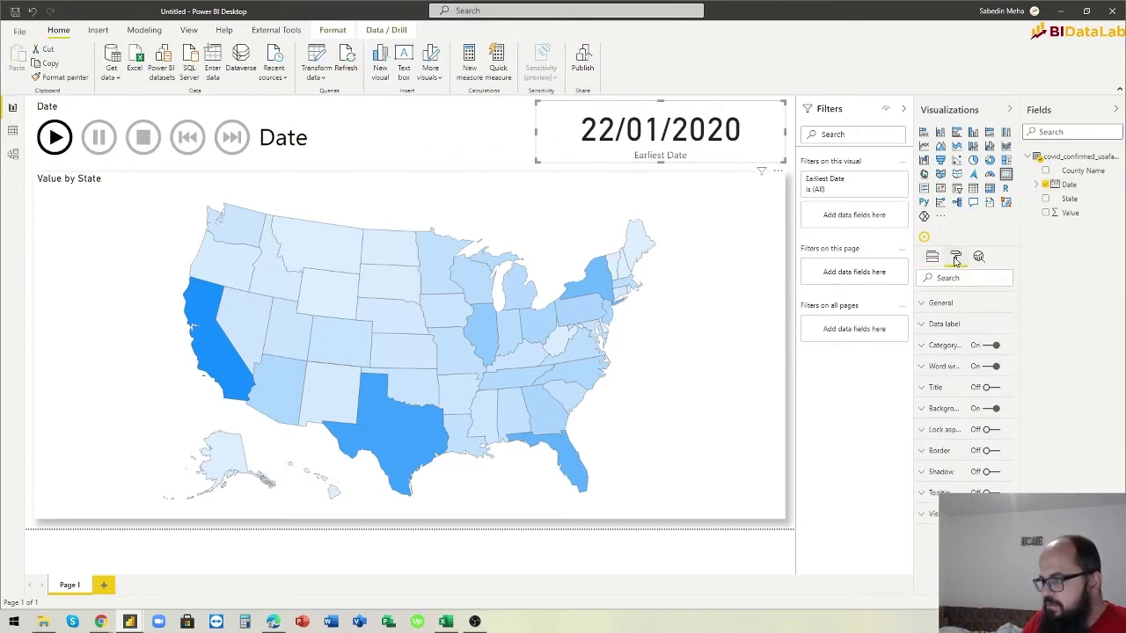
pyautogui.click(994, 345)
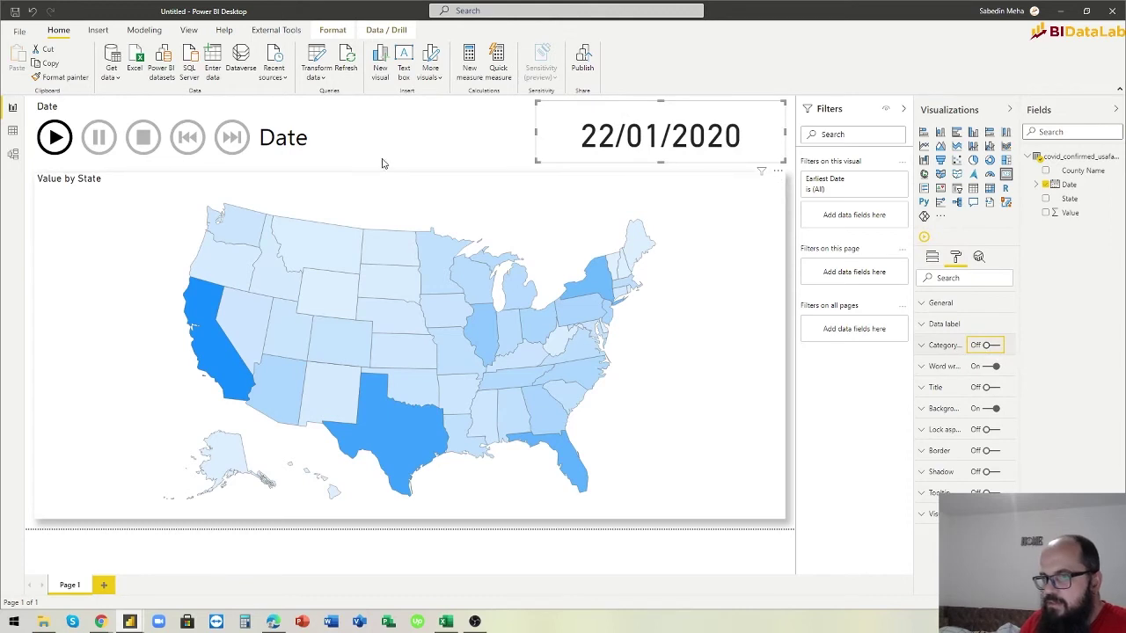
pyautogui.click(294, 160)
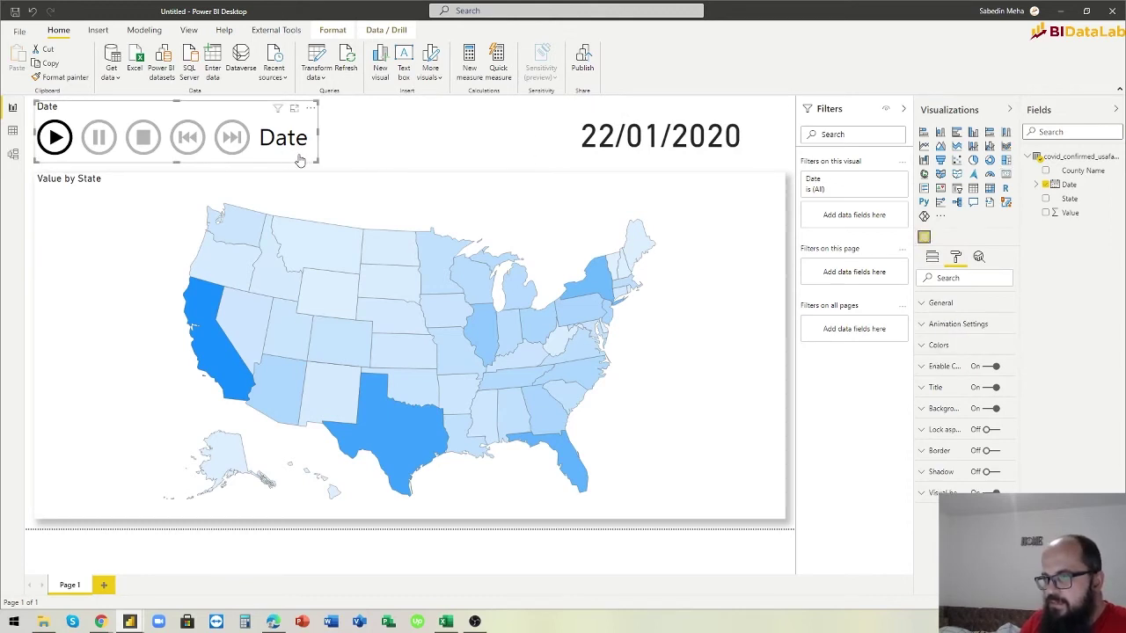
pyautogui.click(927, 326)
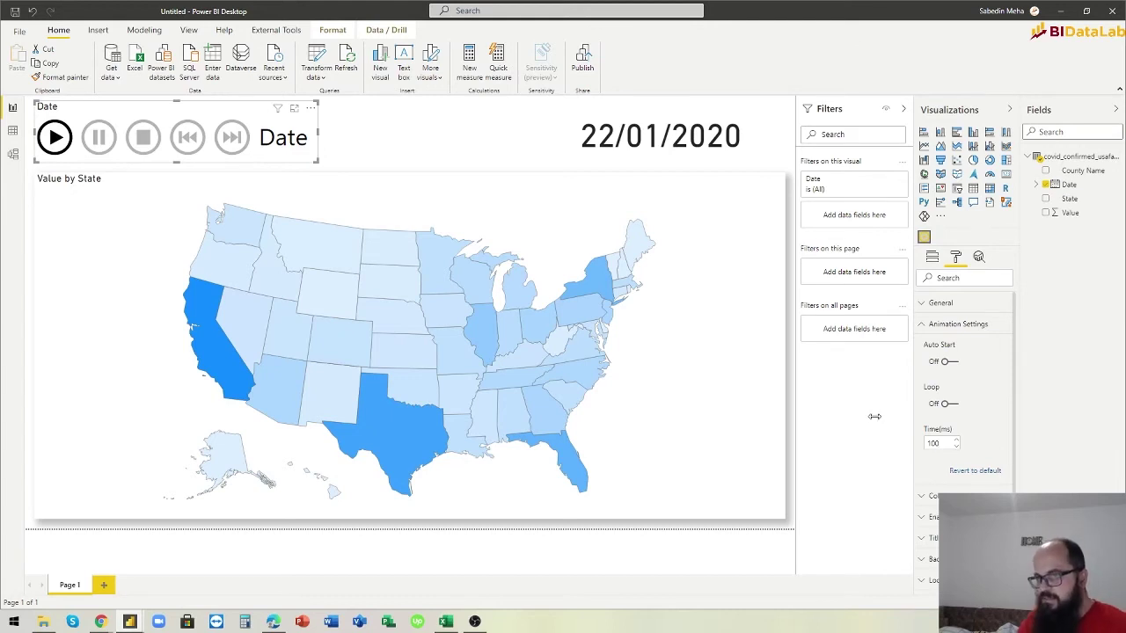
pyautogui.click(360, 177)
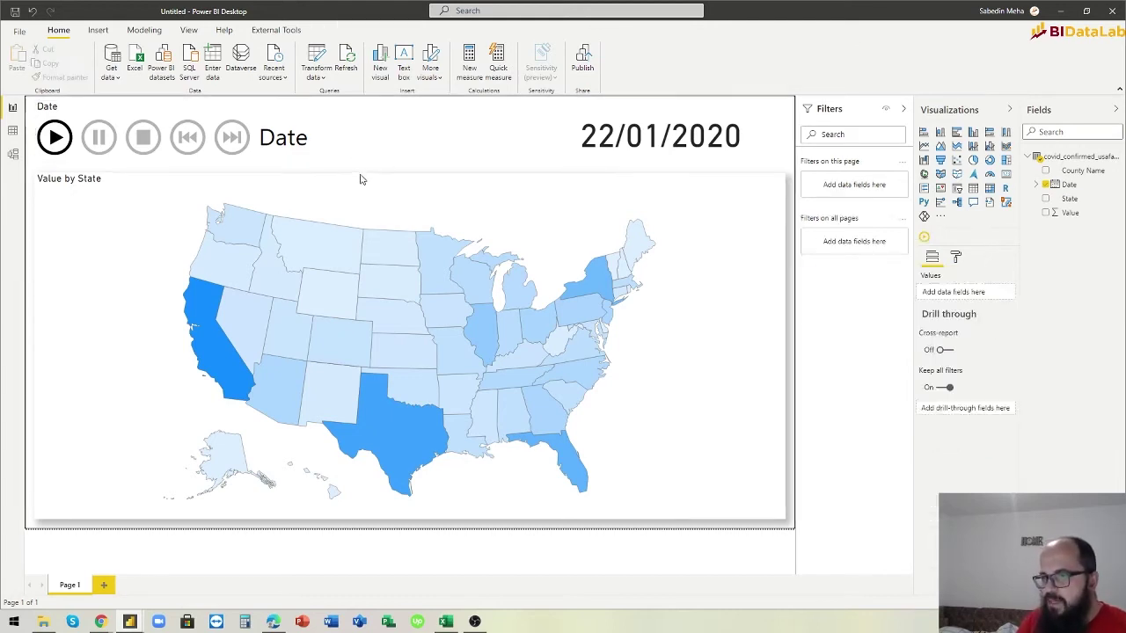
# - Turn on diverging data colours for the map with red as the maximum colour
pyautogui.click(955, 258)
pyautogui.click(927, 325)
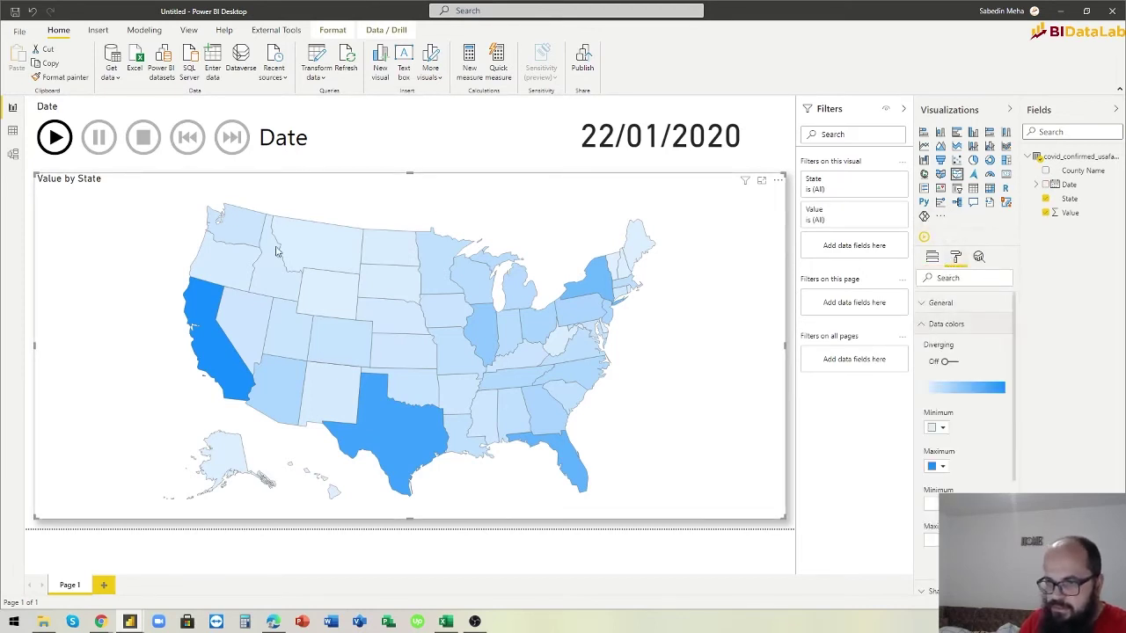
pyautogui.click(946, 364)
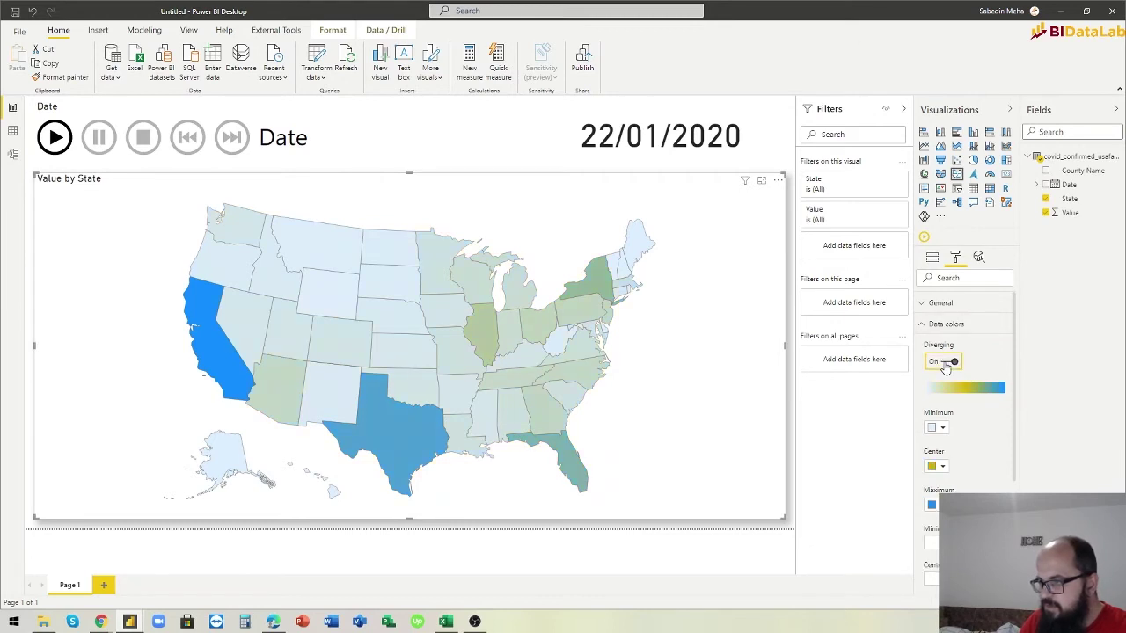
pyautogui.click(942, 505)
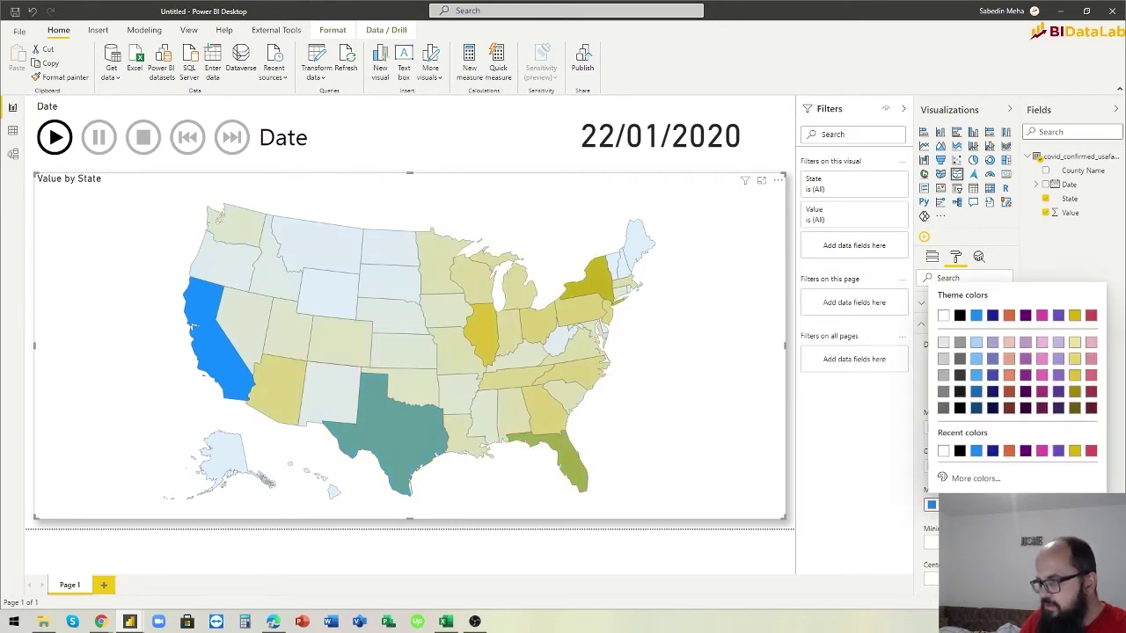
pyautogui.click(1095, 321)
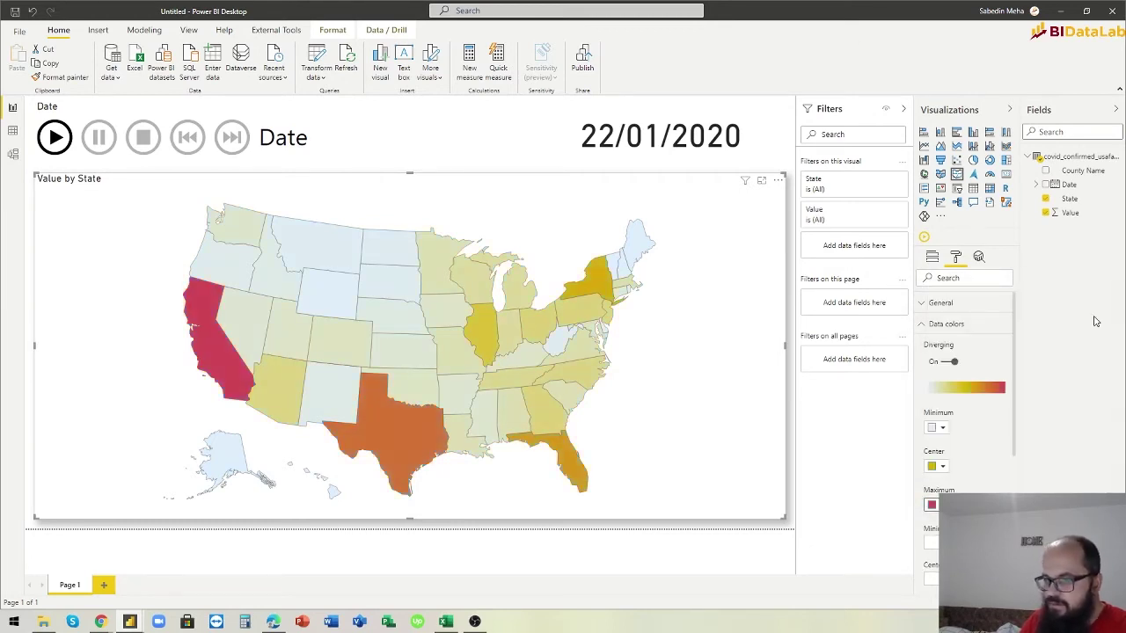
pyautogui.click(418, 163)
pyautogui.click(415, 181)
# - Play the date animation through to 23/11/2020, then stop it to reset to 22/01/2020
pyautogui.click(55, 138)
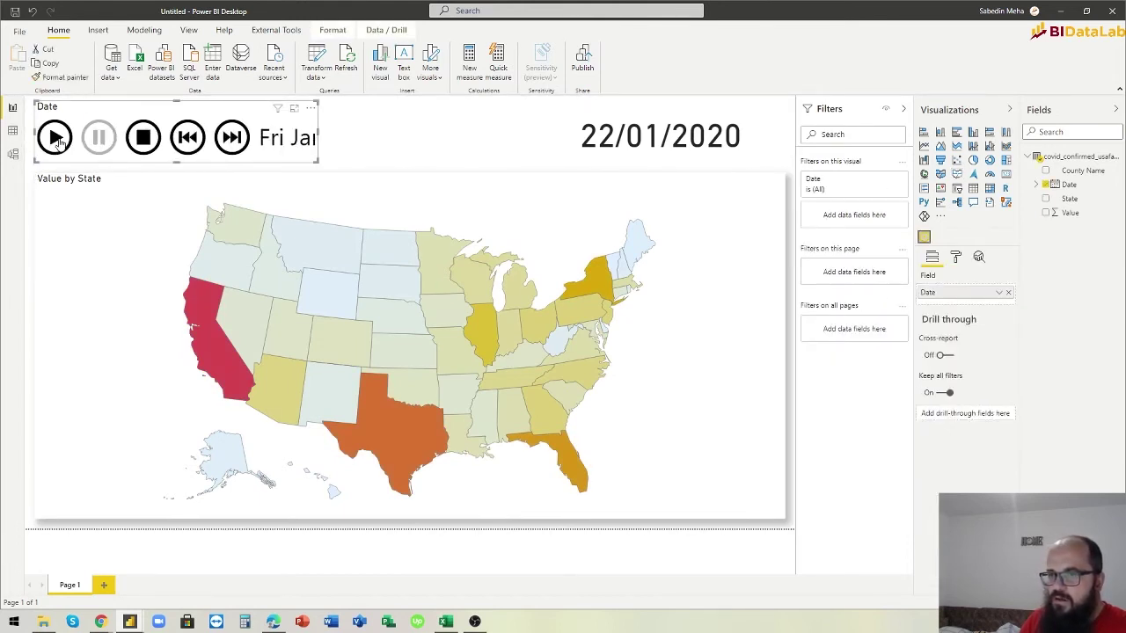
pyautogui.click(55, 138)
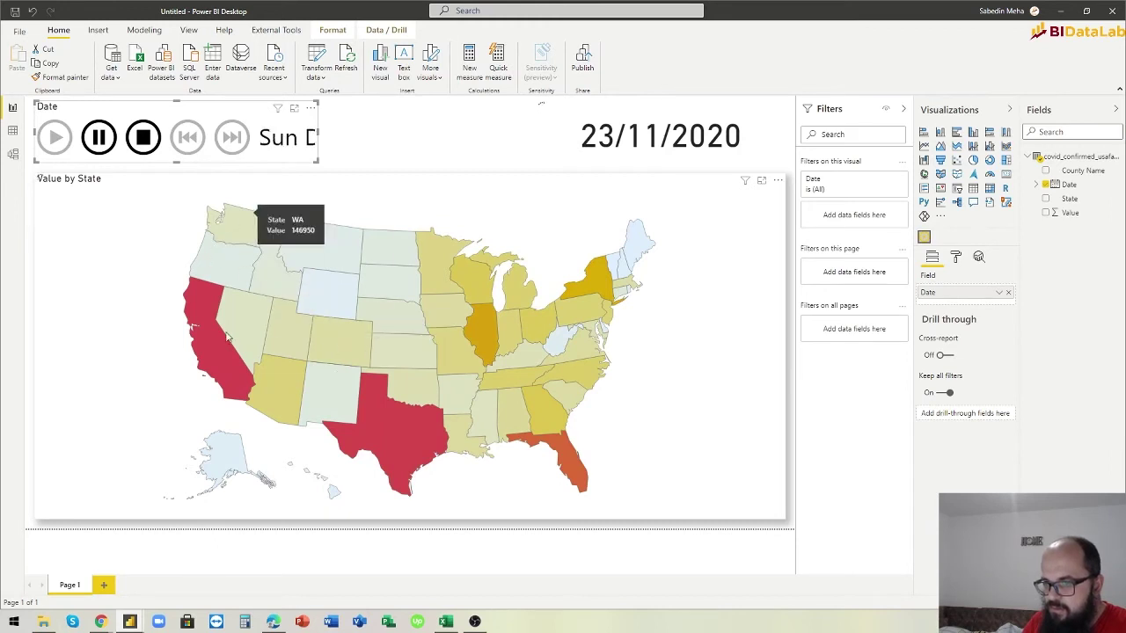
pyautogui.click(144, 138)
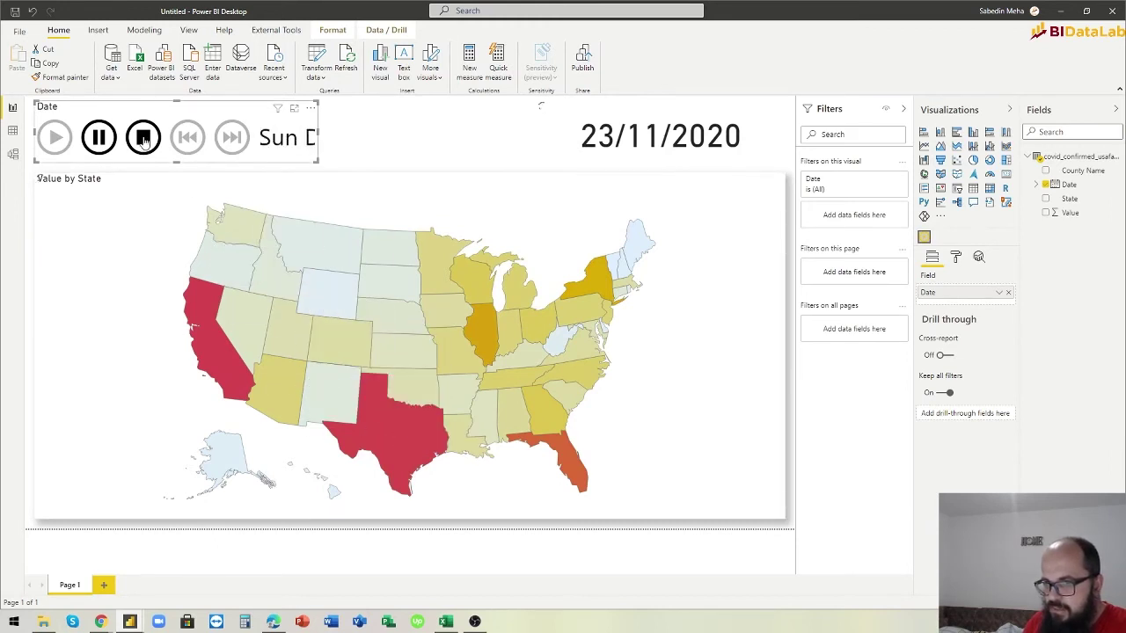
pyautogui.click(455, 204)
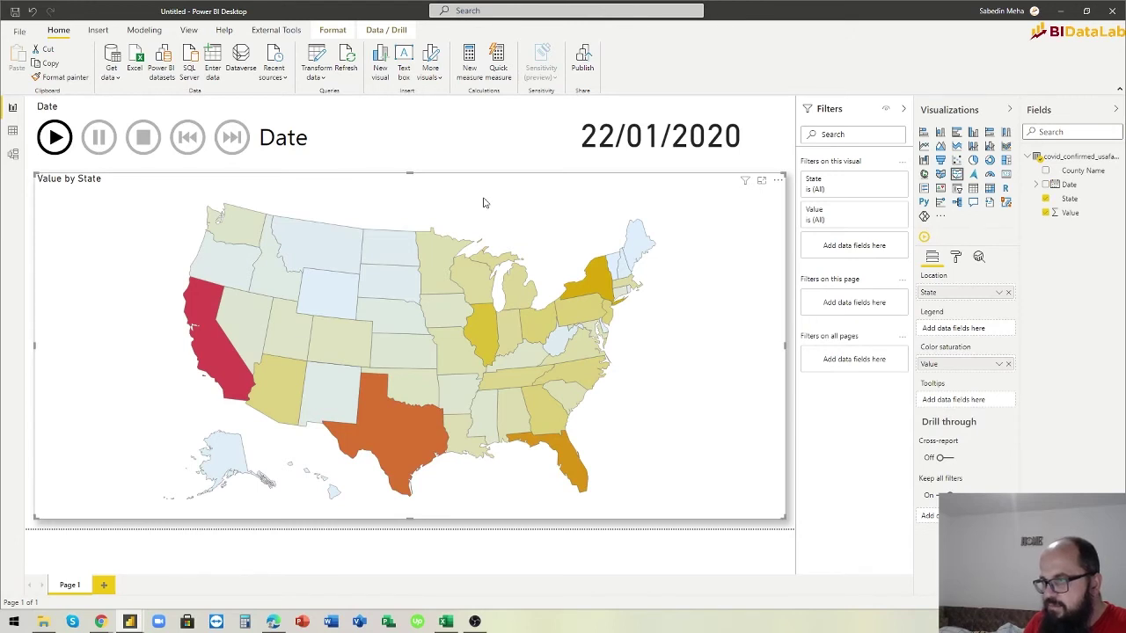
# - Narrow the map to free space on its right
pyautogui.moveTo(786, 352); pyautogui.dragTo(487, 350)
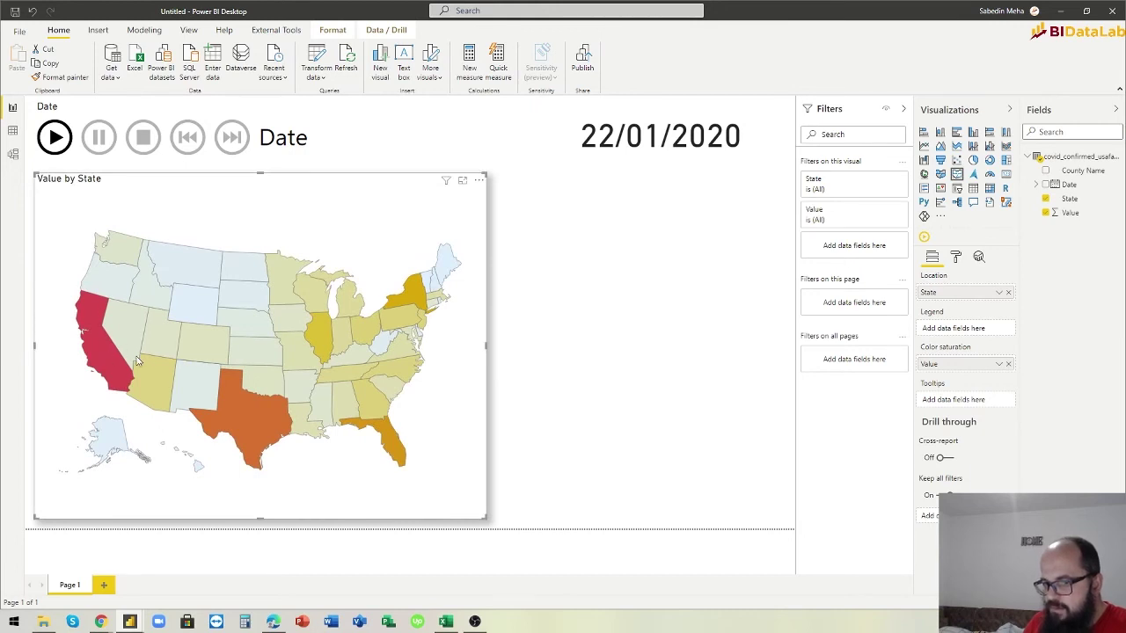
pyautogui.moveTo(137, 361)
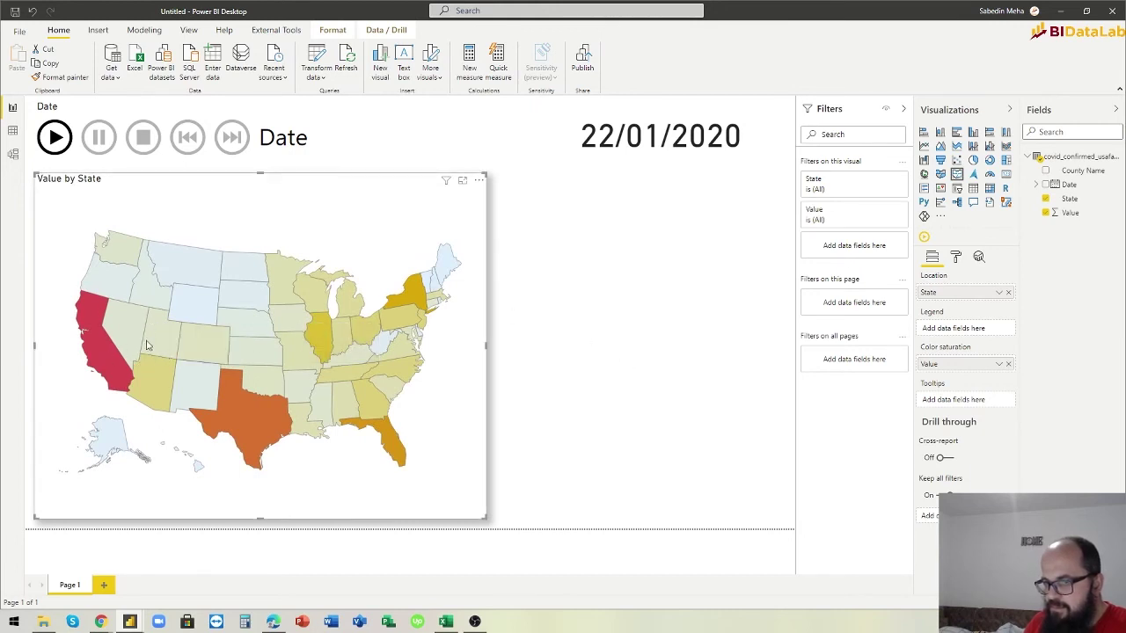
pyautogui.moveTo(100, 346)
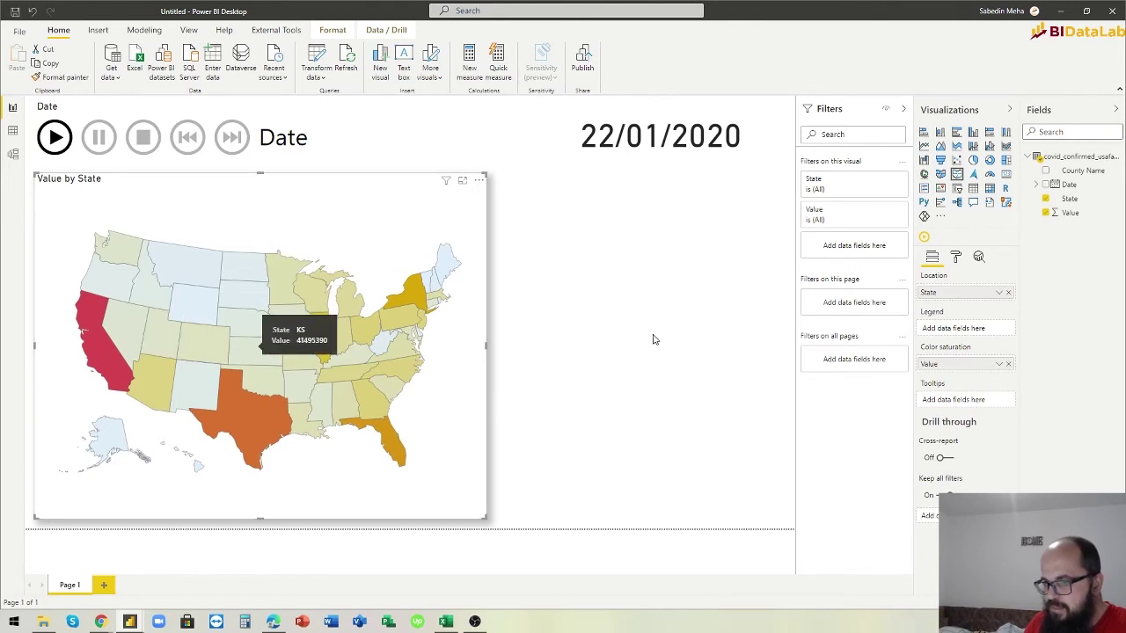
pyautogui.click(782, 338)
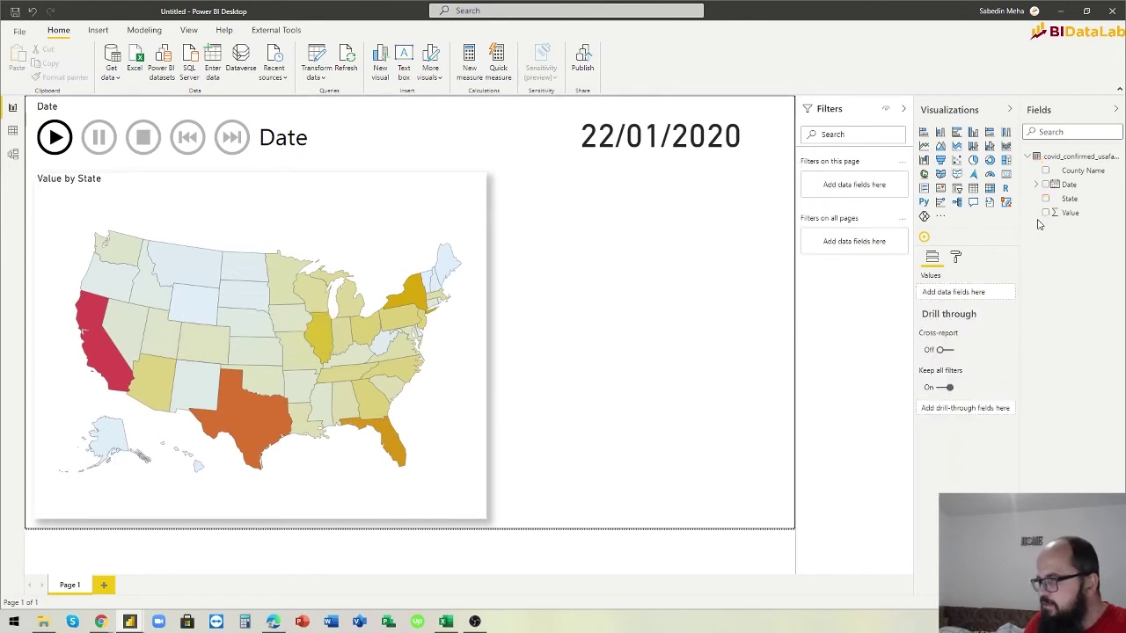
# - Add a table of State, plain Date and Value, sorted by Value descending
pyautogui.click(973, 188)
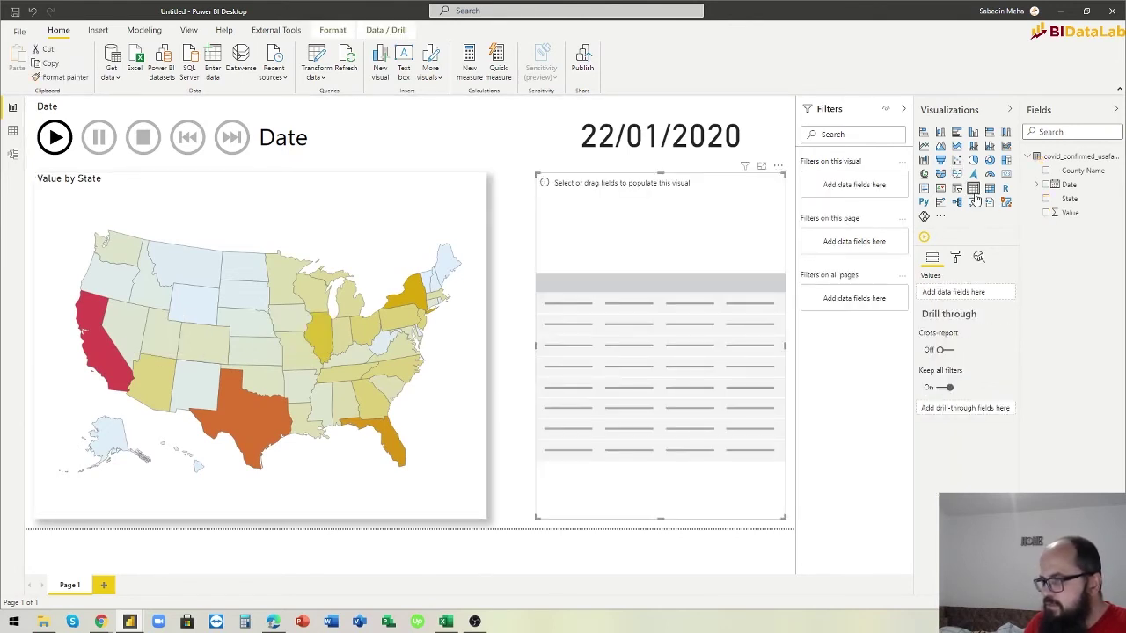
pyautogui.click(1046, 172)
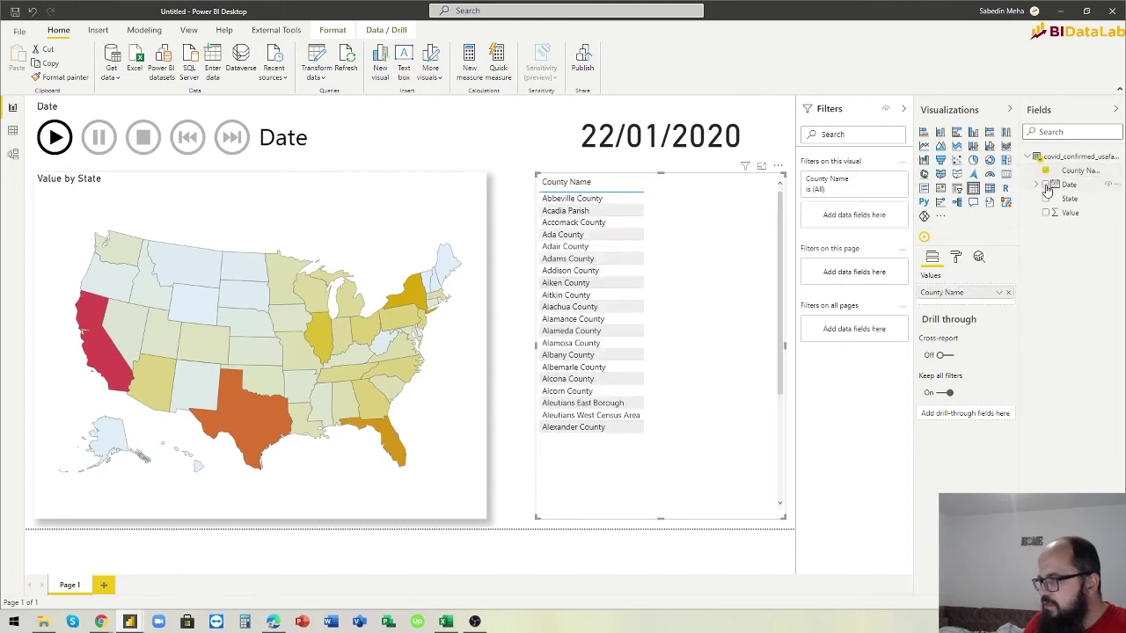
pyautogui.click(1046, 186)
pyautogui.click(998, 308)
pyautogui.click(999, 308)
pyautogui.click(1000, 308)
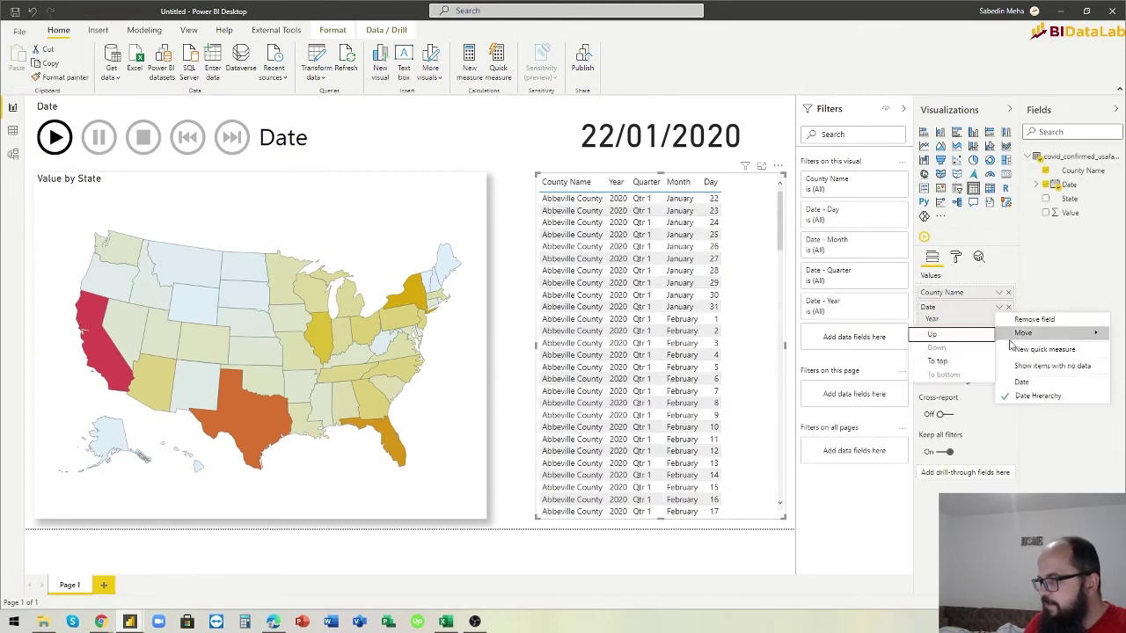
pyautogui.click(1024, 388)
pyautogui.click(1045, 213)
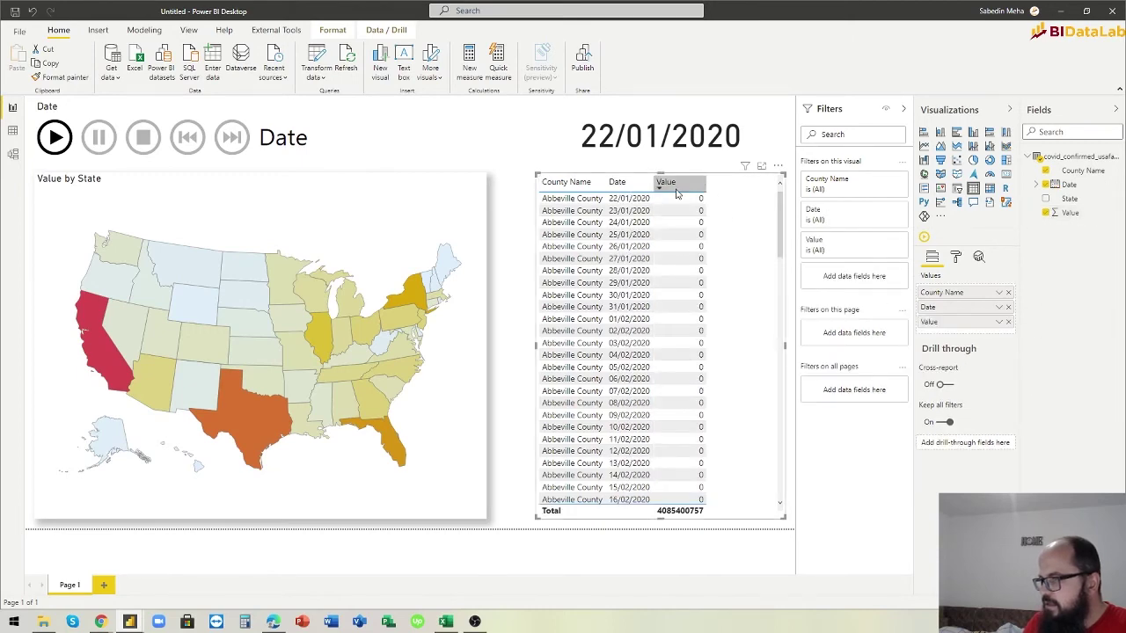
pyautogui.click(674, 185)
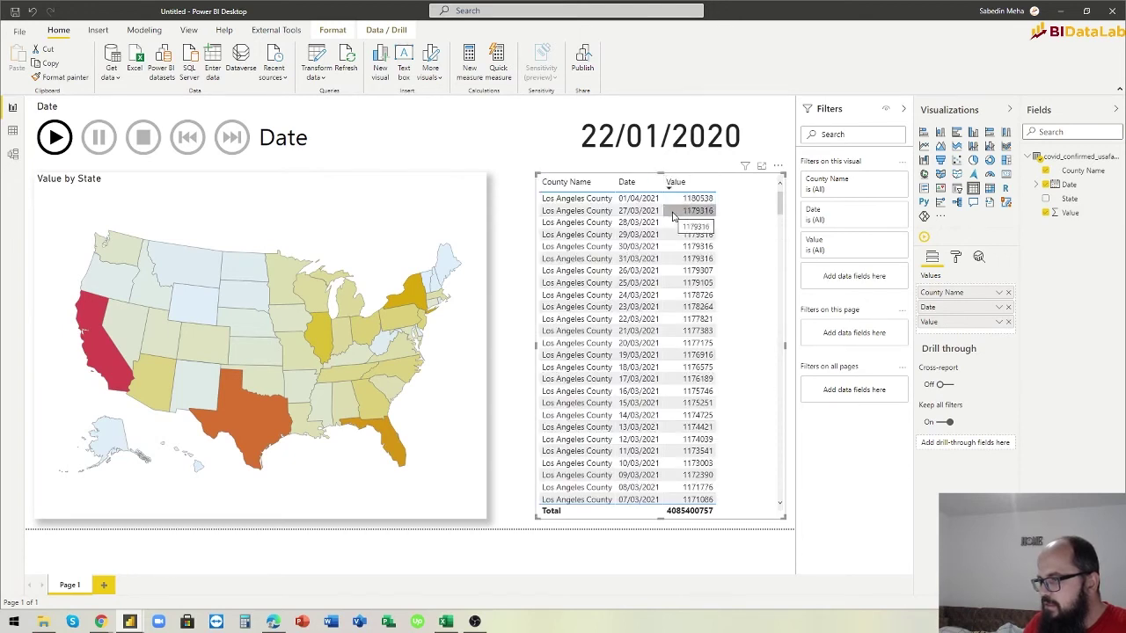
pyautogui.click(1008, 294)
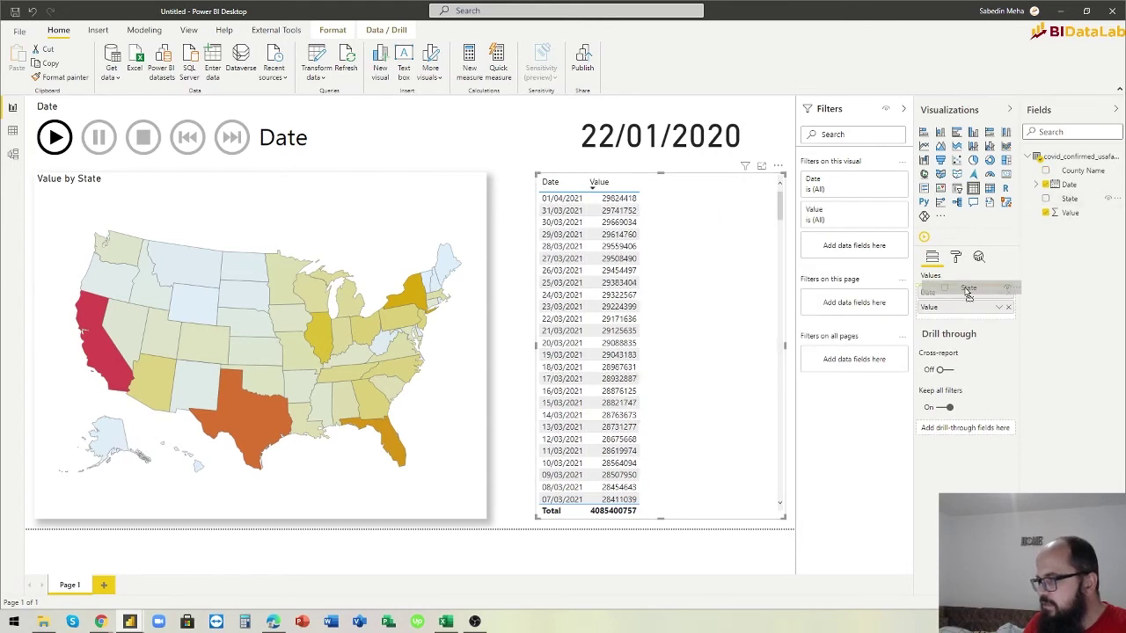
pyautogui.moveTo(965, 292); pyautogui.dragTo(965, 292)
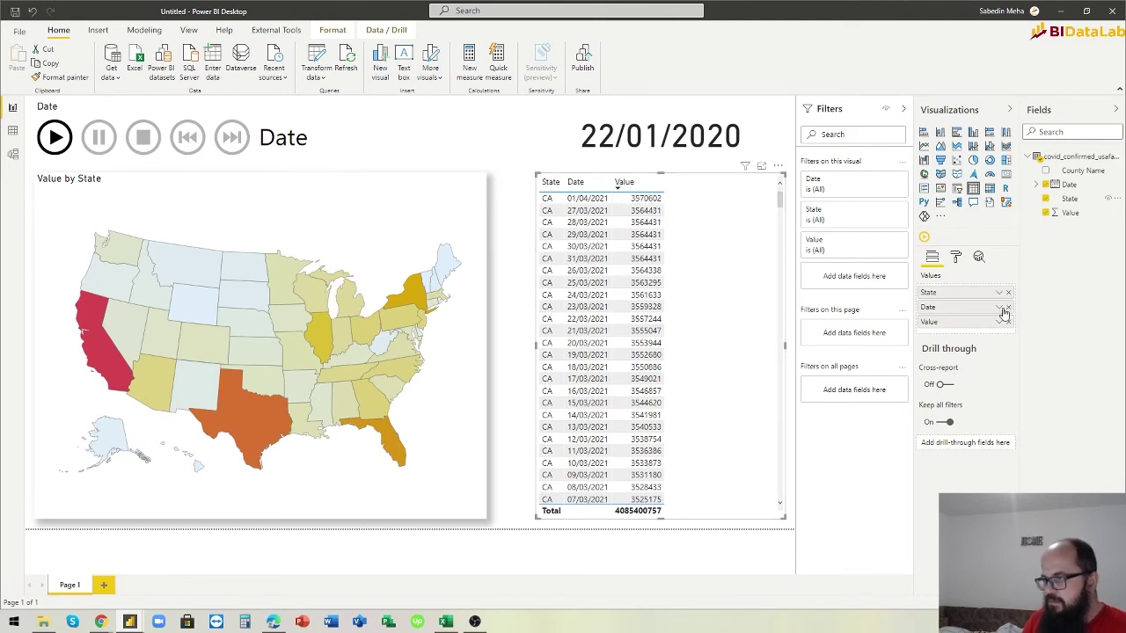
# - Set the map's diverging colour scale to minimum 0, centre 2000000 and maximum 3570602
pyautogui.click(956, 256)
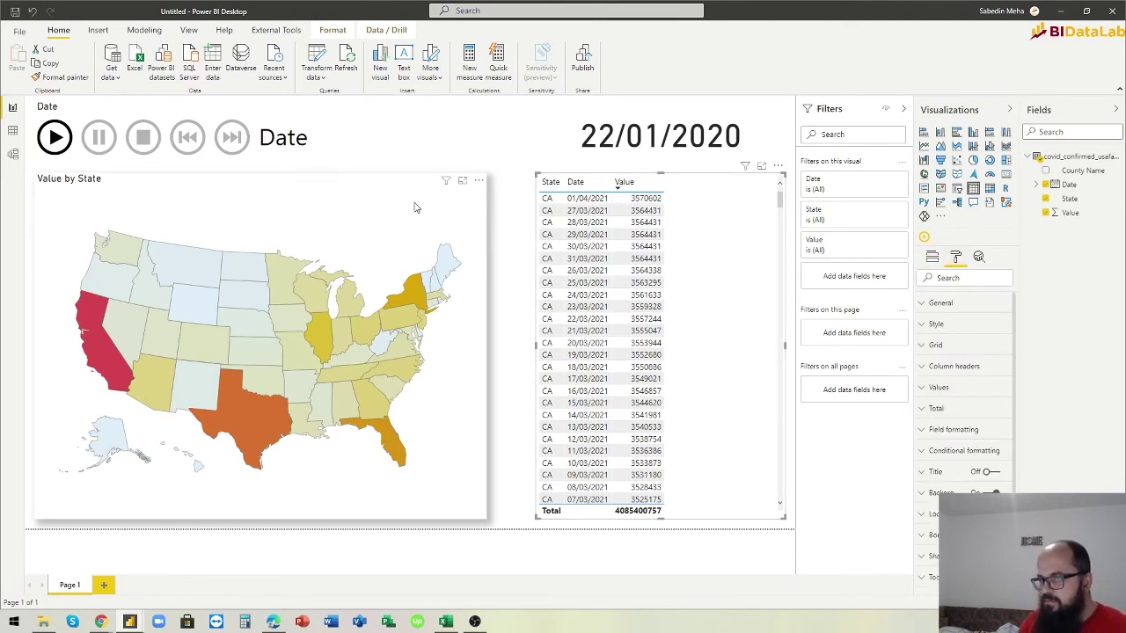
pyautogui.click(448, 208)
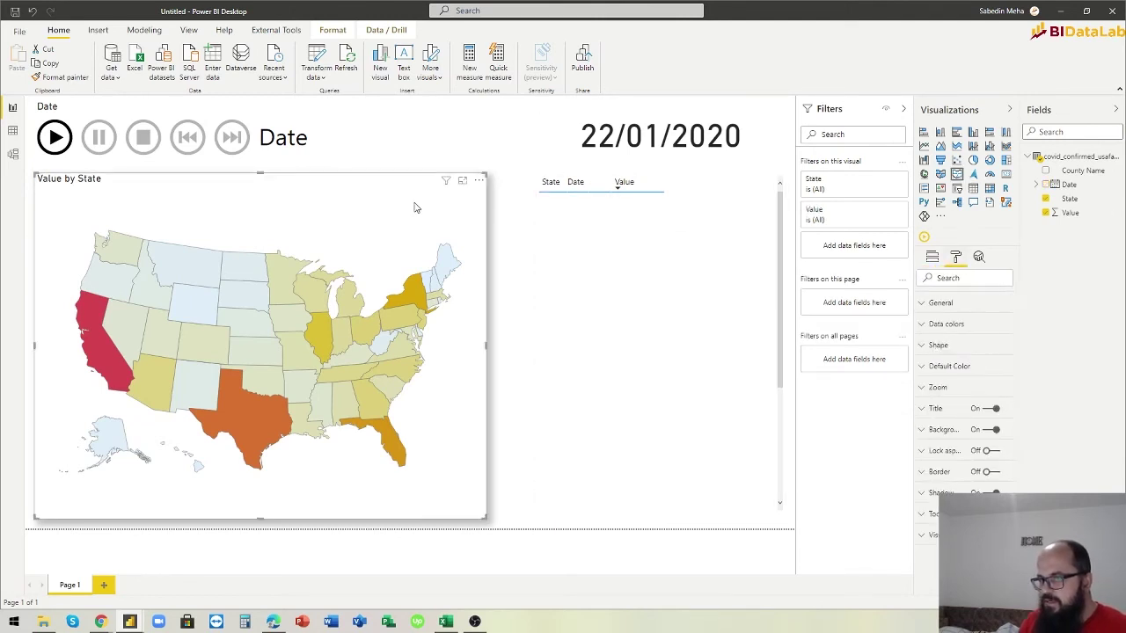
pyautogui.click(934, 325)
pyautogui.scroll(-3, 961, 489)
pyautogui.click(938, 387)
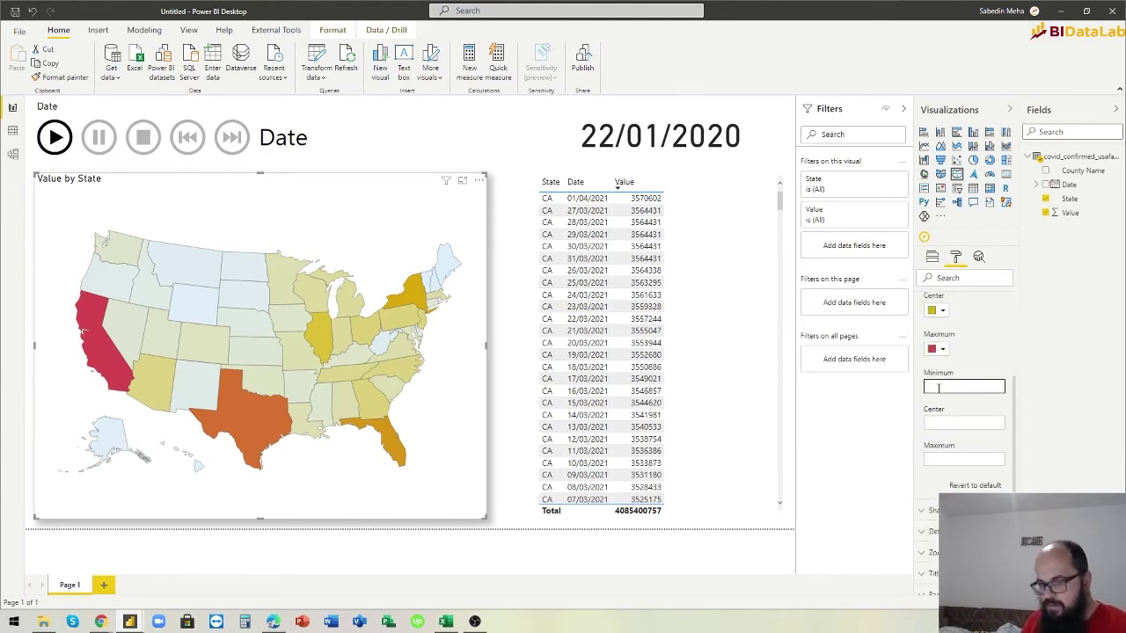
pyautogui.click(945, 458)
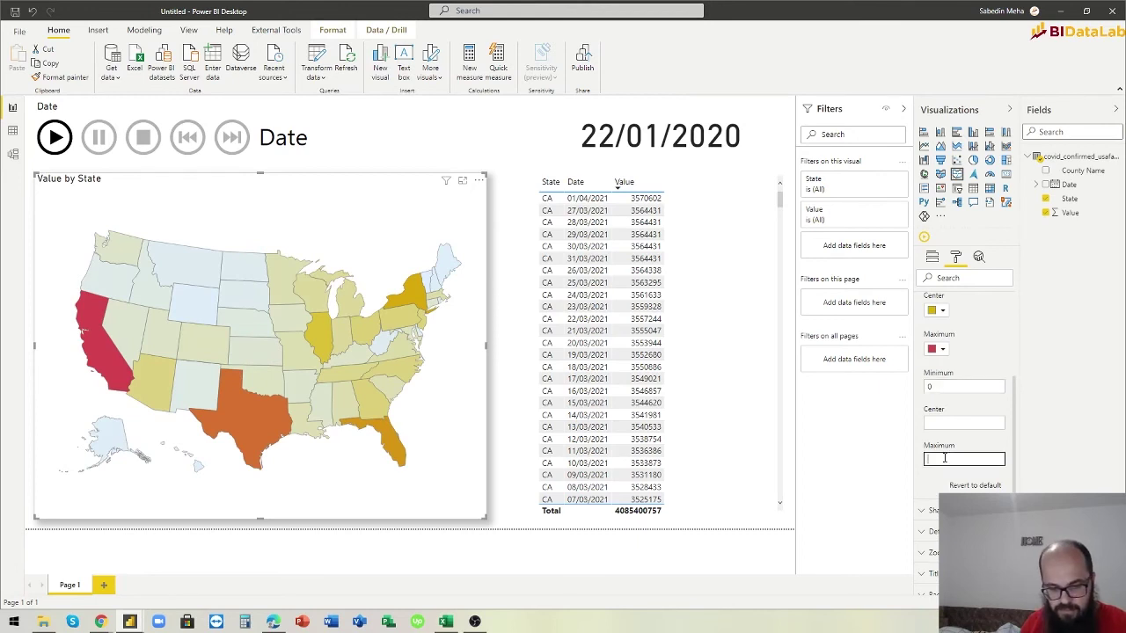
pyautogui.write('570602')
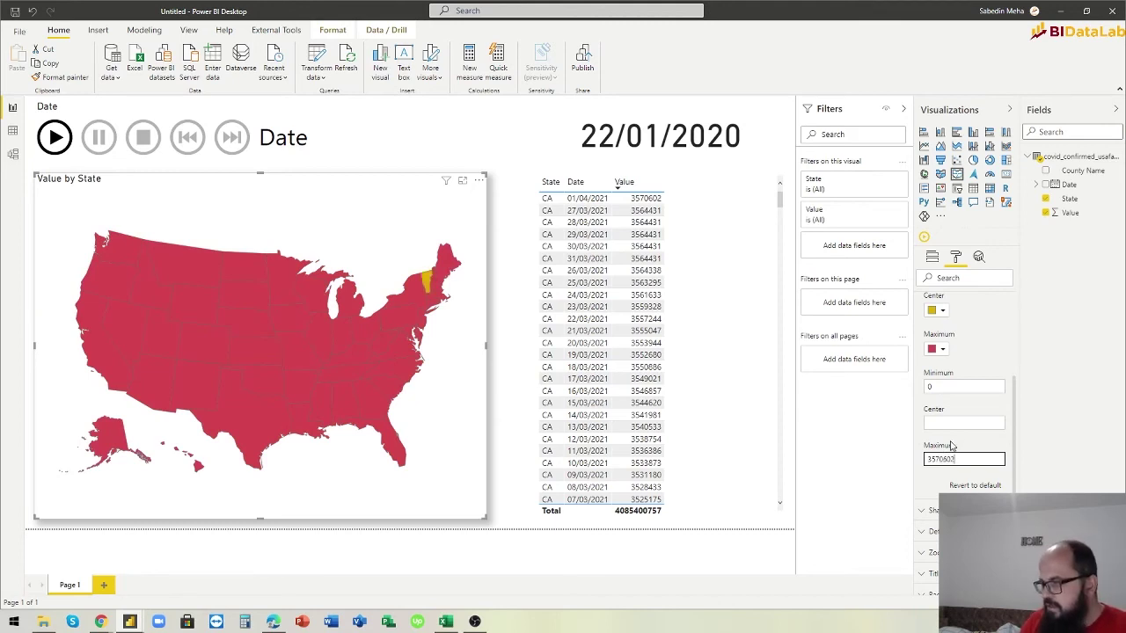
pyautogui.click(946, 425)
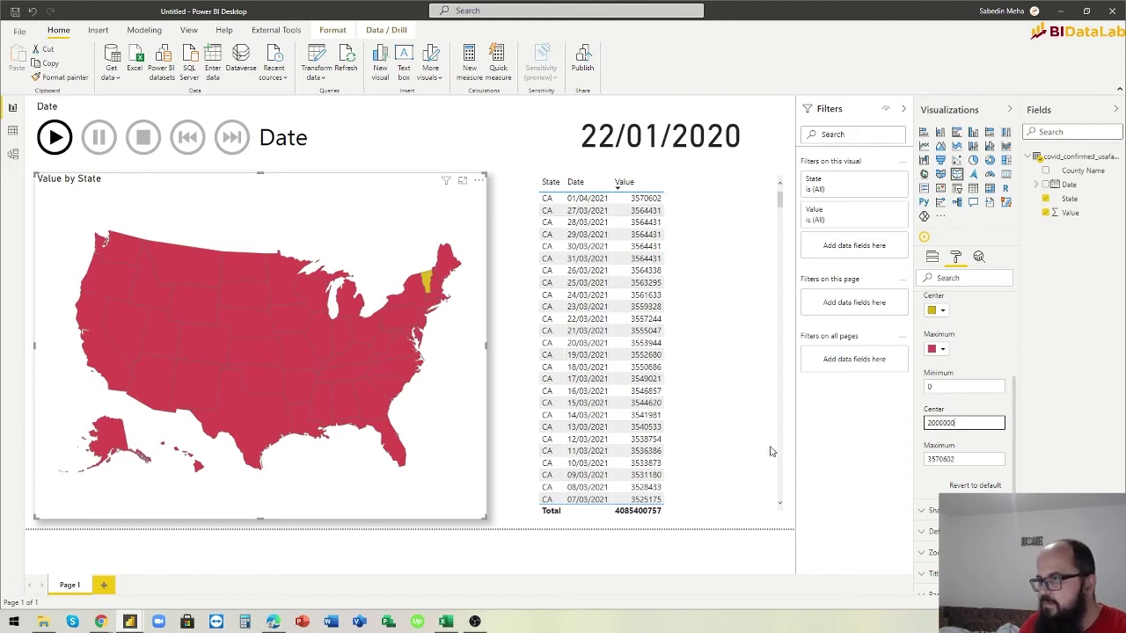
pyautogui.click(699, 363)
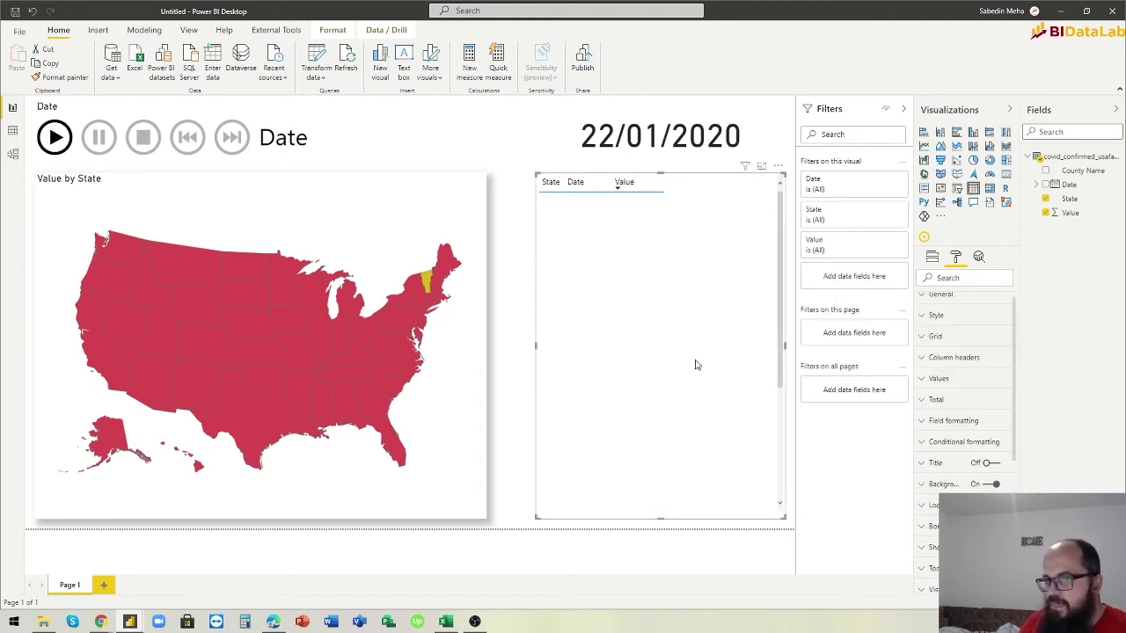
pyautogui.click(55, 139)
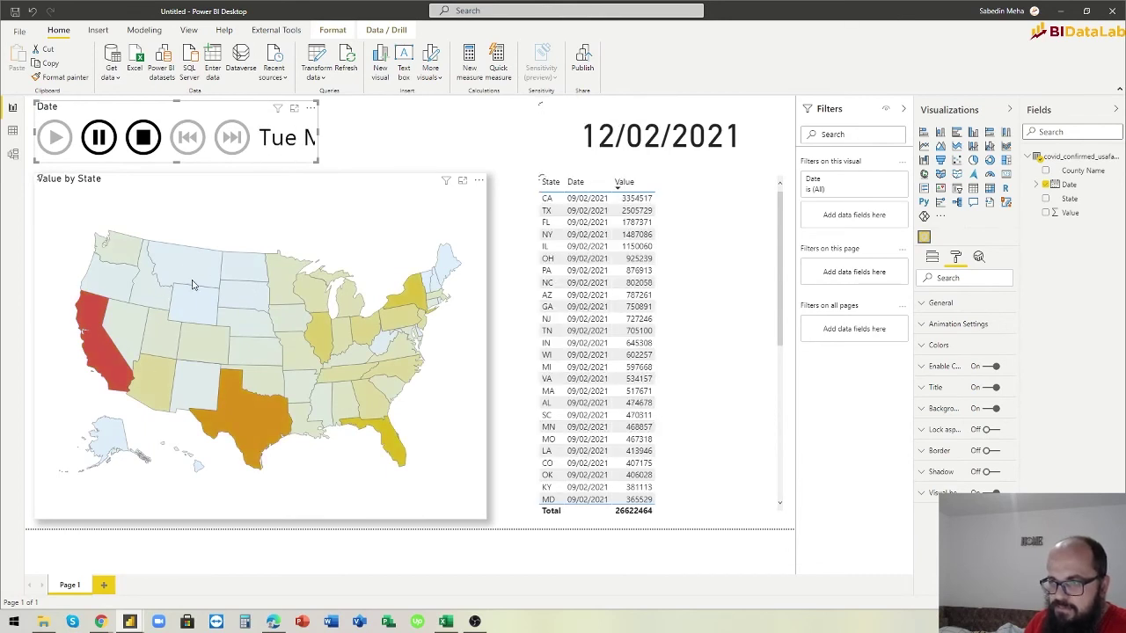
pyautogui.click(107, 146)
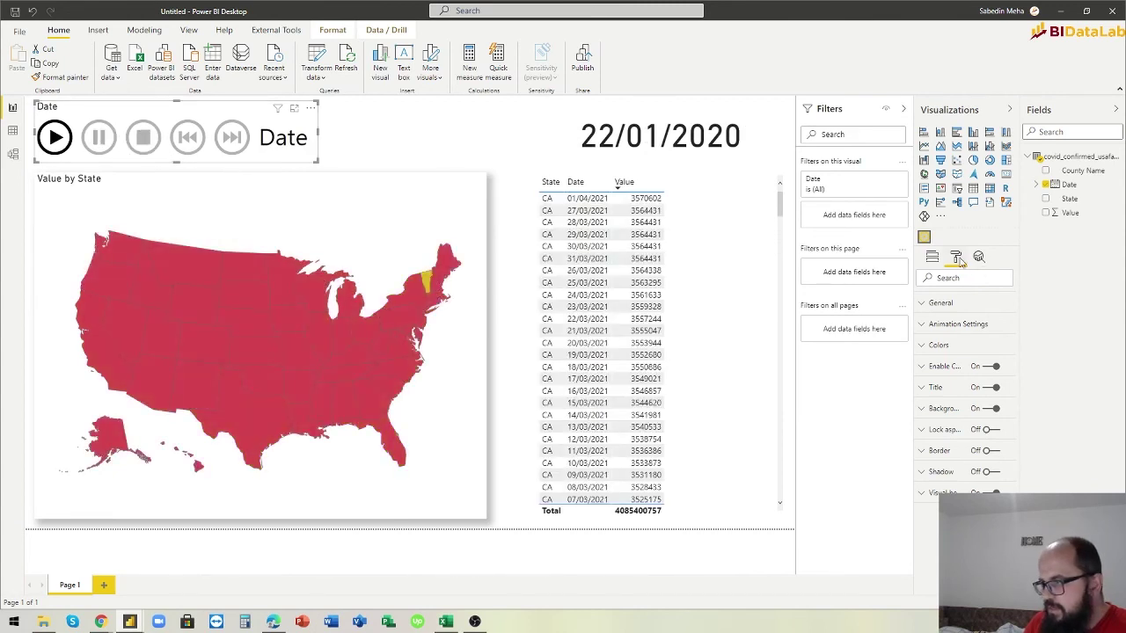
# - Turn off Enable Caption on the play axis and replay the date animation
pyautogui.click(925, 304)
pyautogui.click(926, 304)
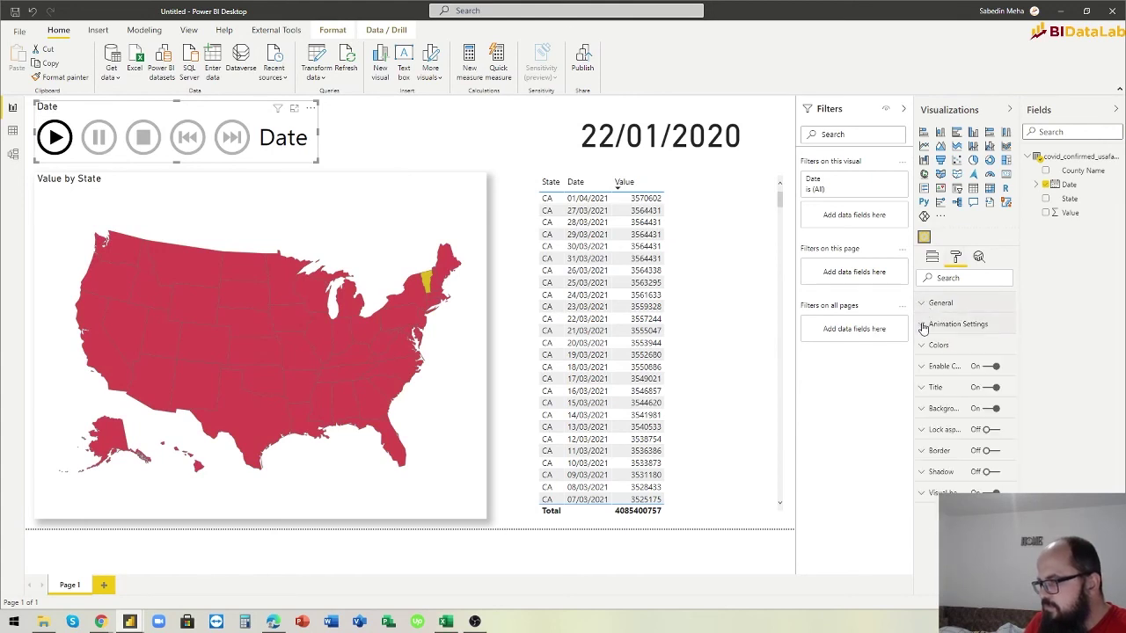
pyautogui.click(995, 368)
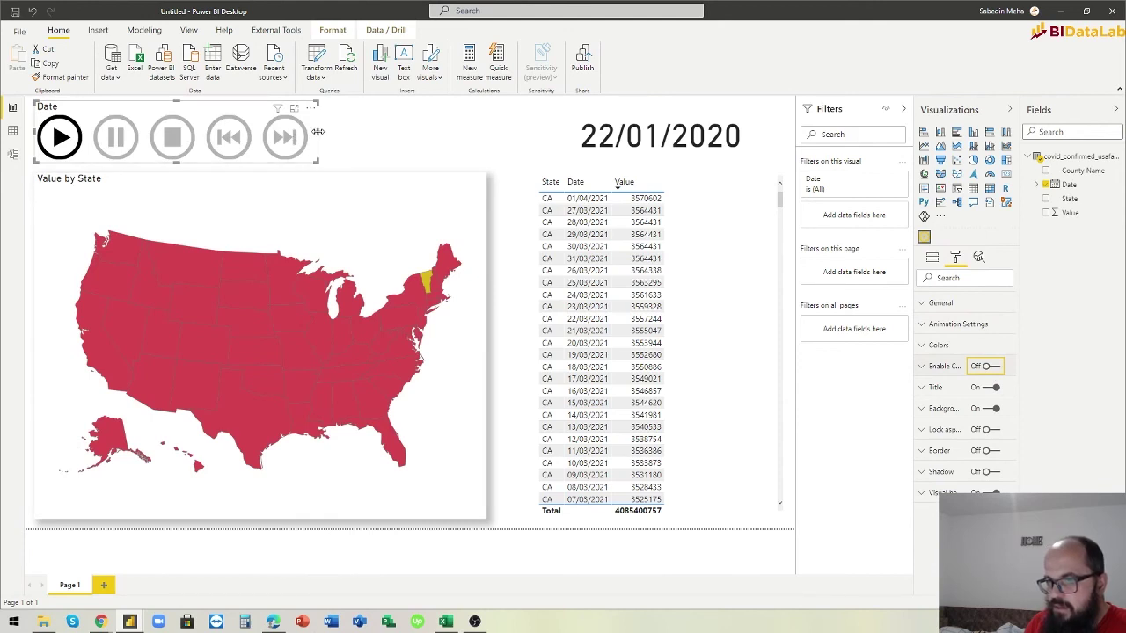
pyautogui.click(65, 139)
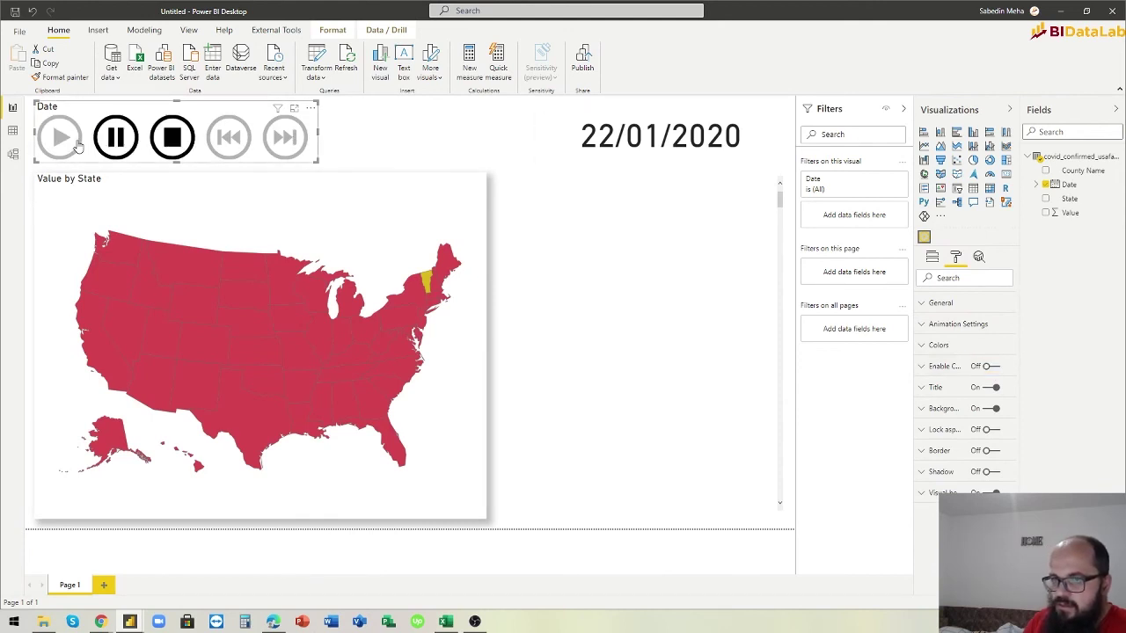